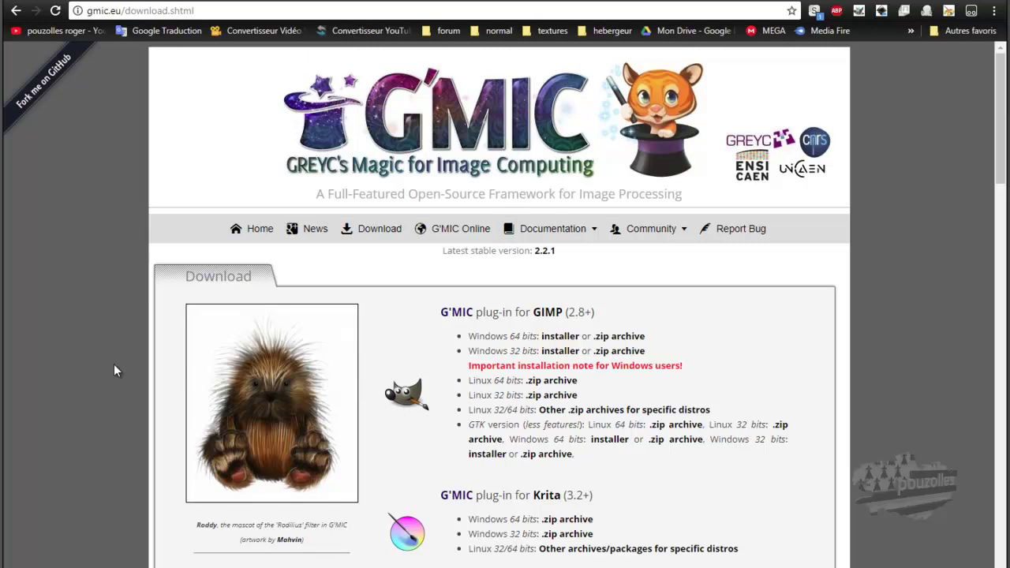
Step: Review the G'MIC downloads offered for GIMP, Krita, Windows, Debian, Ubuntu, MacOSX and source code
scroll(114, 368, "down", 2)
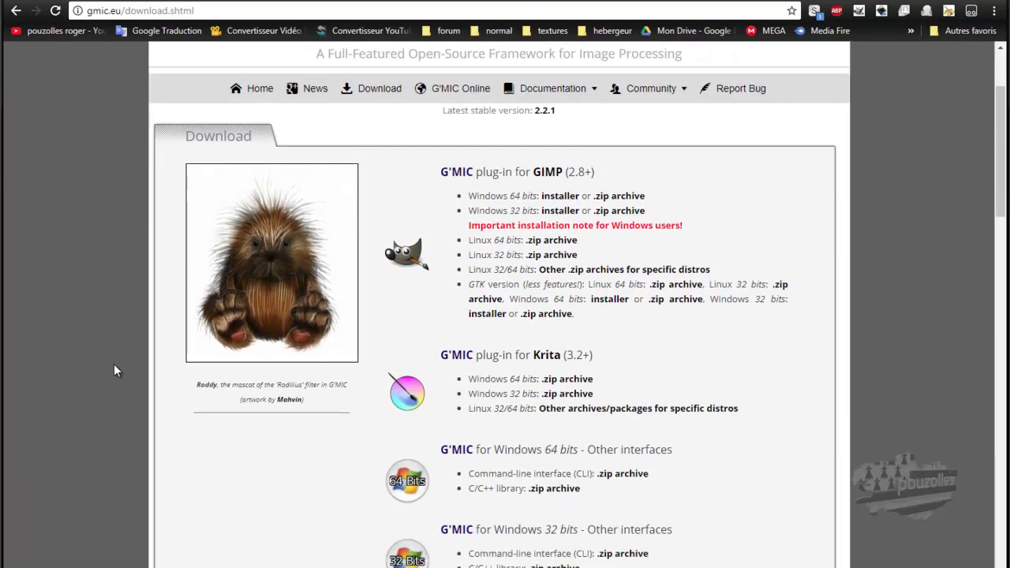
scroll(113, 364, "down", 1)
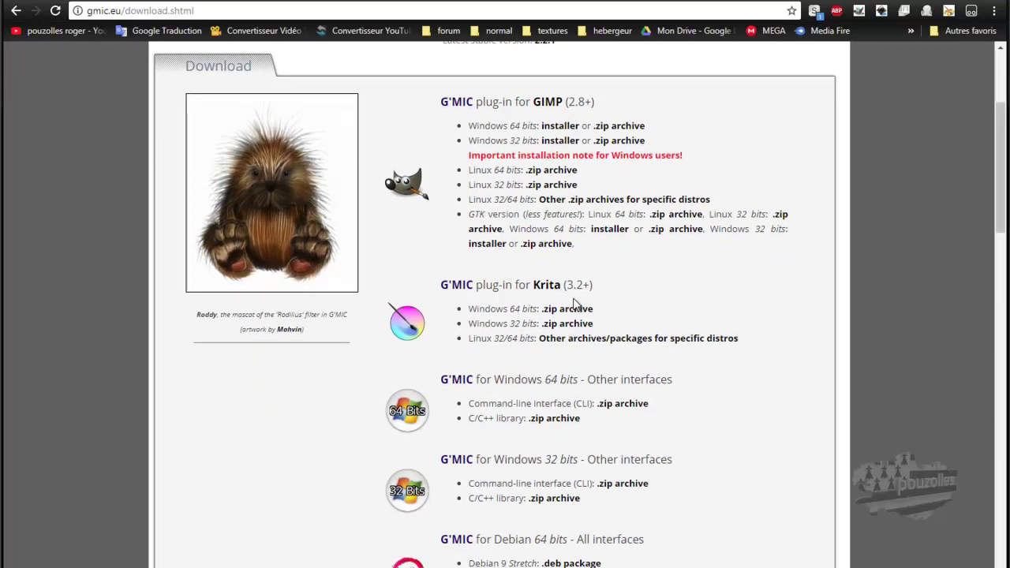
scroll(151, 421, "down", 2)
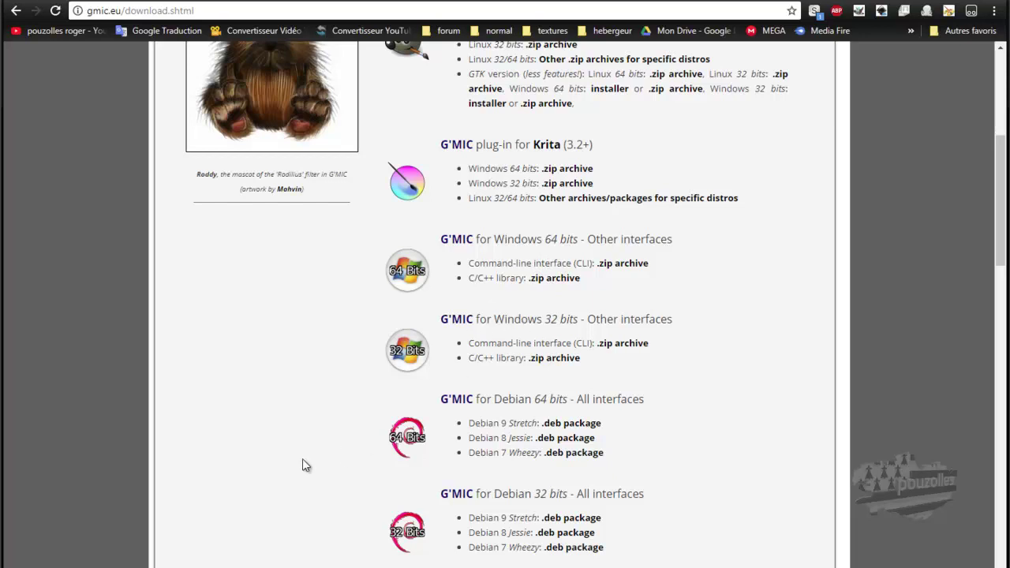
scroll(303, 459, "down", 3)
scroll(302, 458, "down", 1)
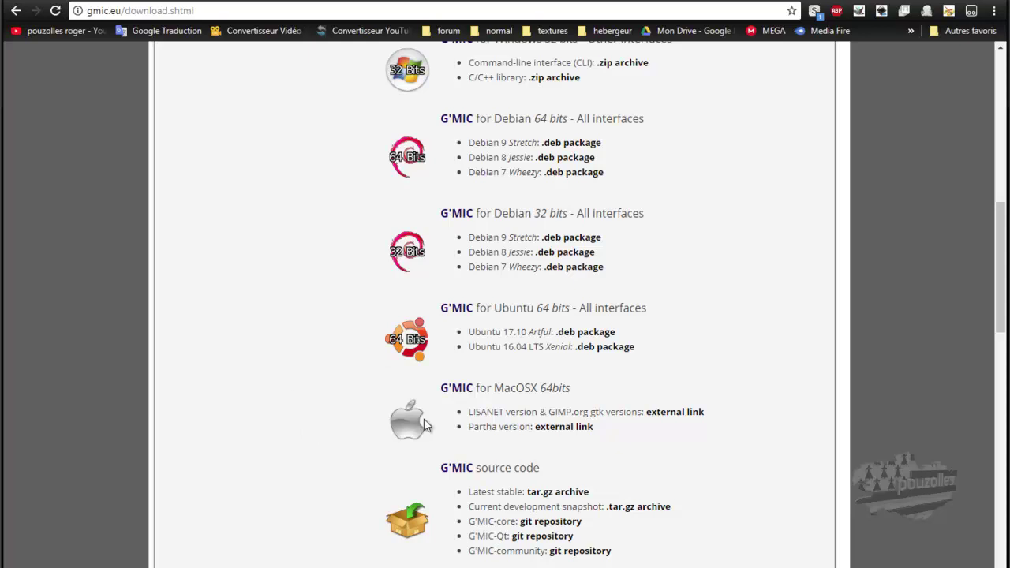
scroll(320, 442, "down", 4)
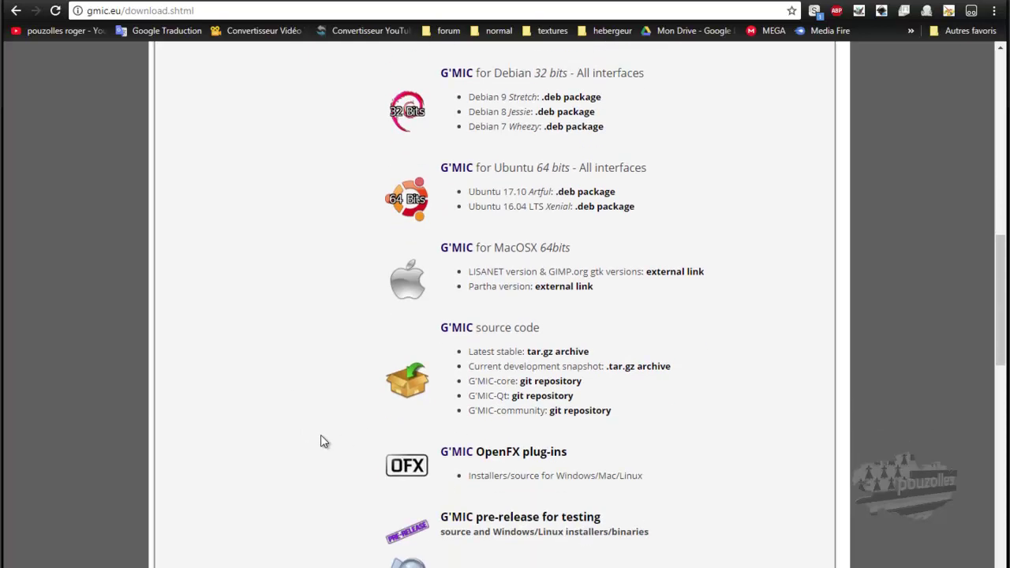
scroll(320, 440, "up", 5)
scroll(321, 440, "up", 5)
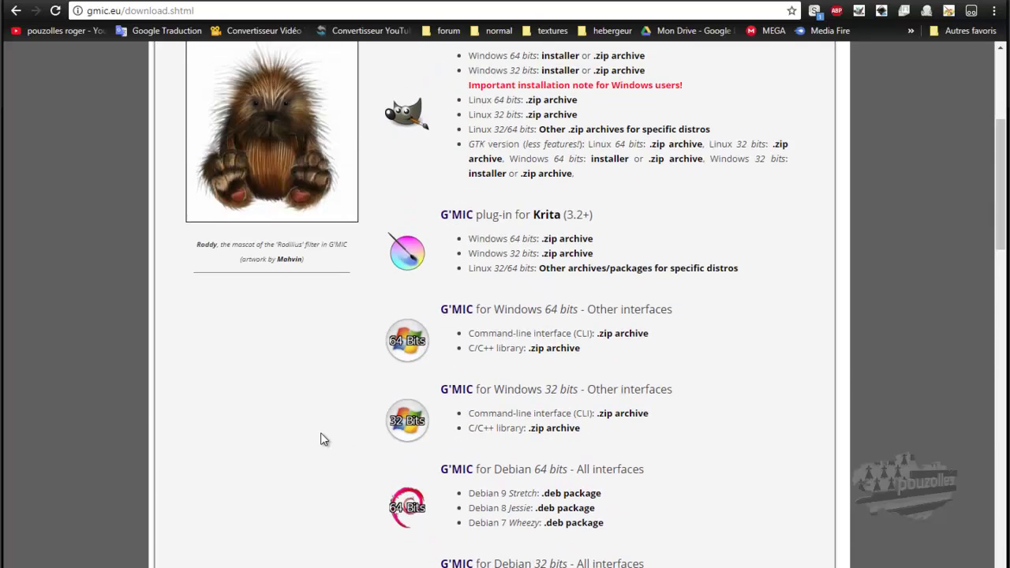
scroll(321, 440, "up", 1)
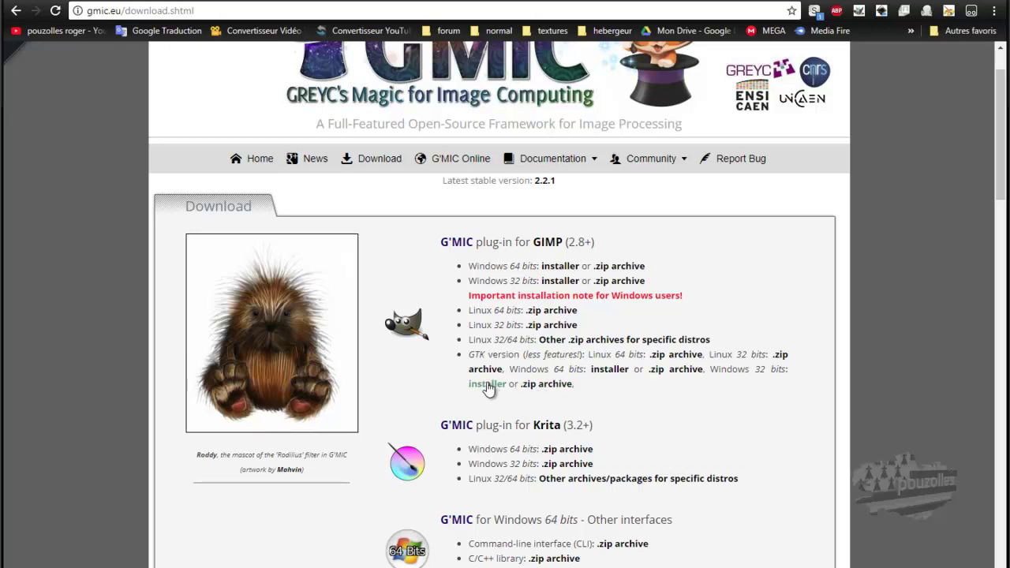
Step: Download the Windows 64-bit installer of the G'MIC GTK version for GIMP and dismiss the download notice
left_click(609, 371)
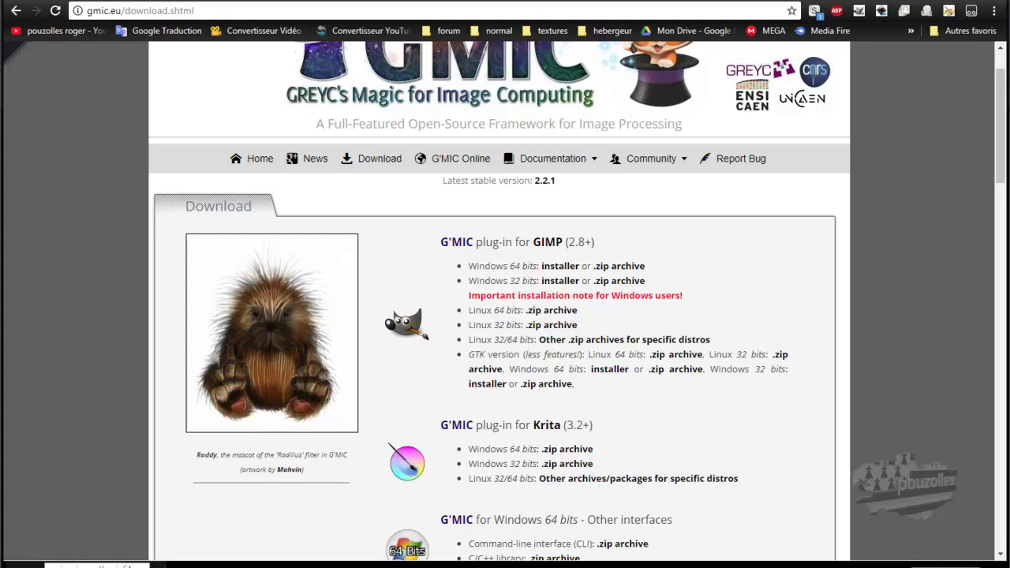
right_click(55, 566)
left_click(92, 567)
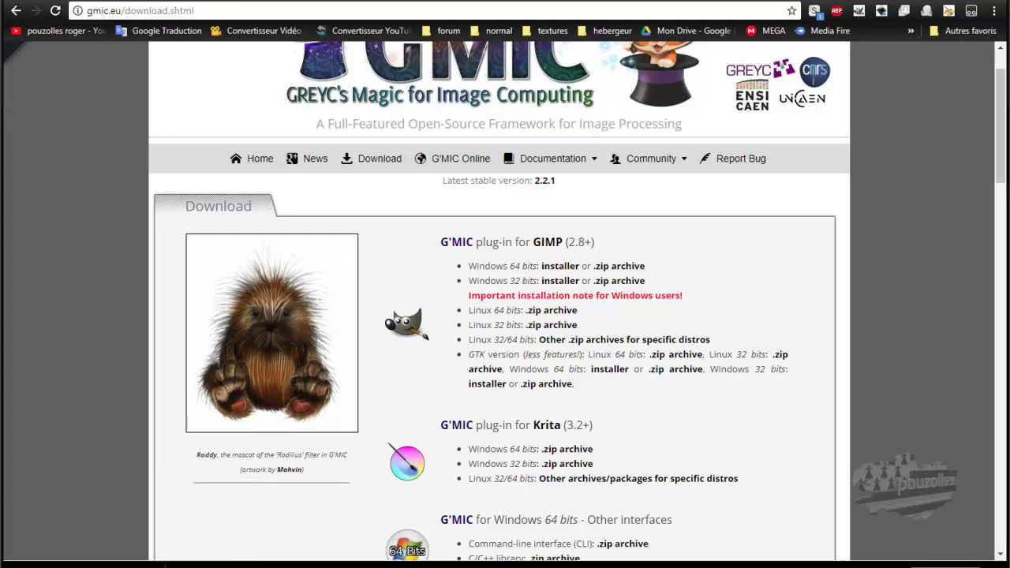
left_click(999, 565)
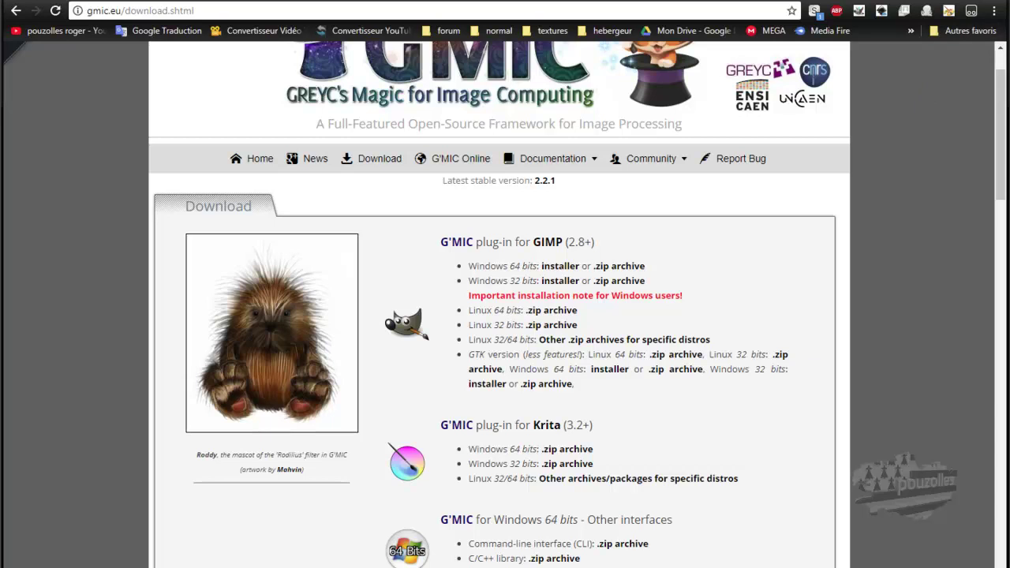
Step: Show the desktop, move the gmic_gimp_gtk_win64 installer toward the upper middle, and launch it
key("super+d")
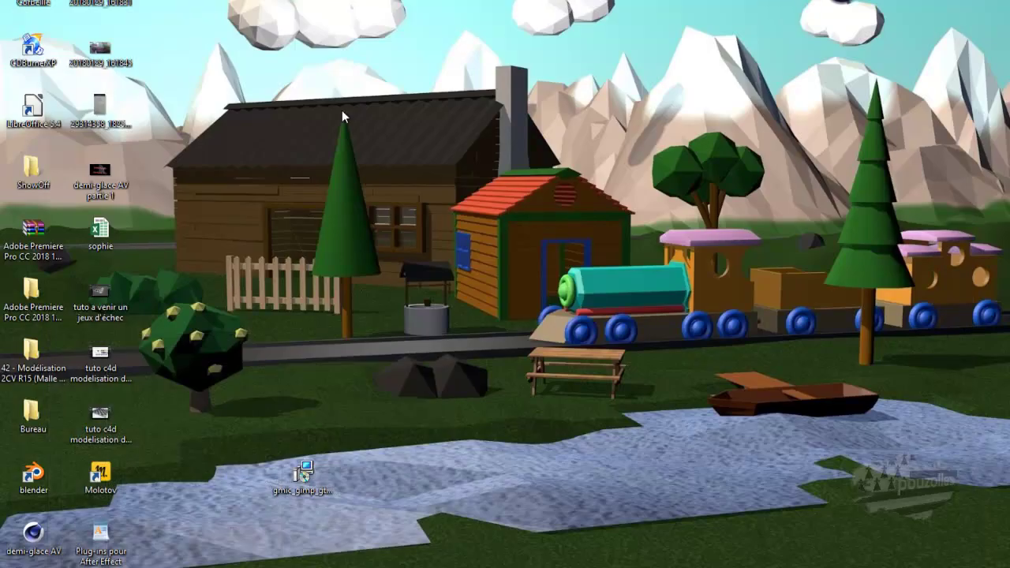
left_click_drag(304, 472, 420, 146)
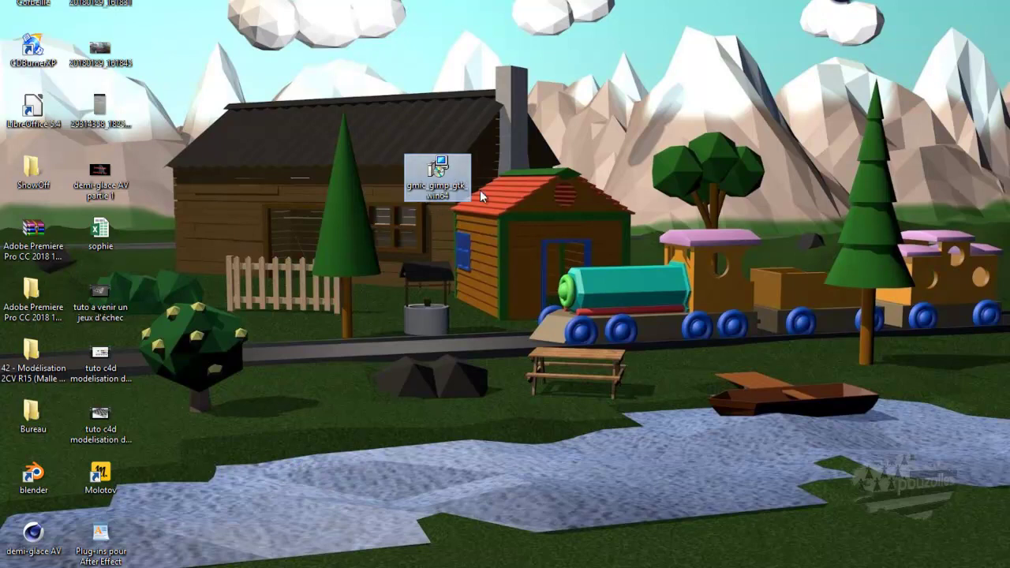
right_click(441, 162)
left_click(494, 186)
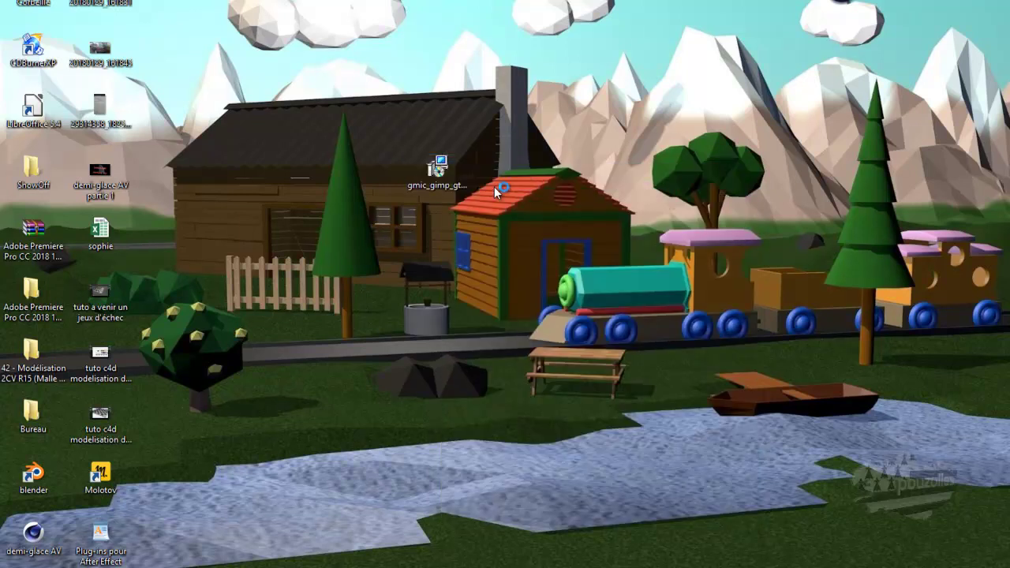
Step: Accept the CeCILL licence agreement in the G'MIC for GIMP setup and continue to the destination folder choice
left_click(521, 309)
left_click(582, 391)
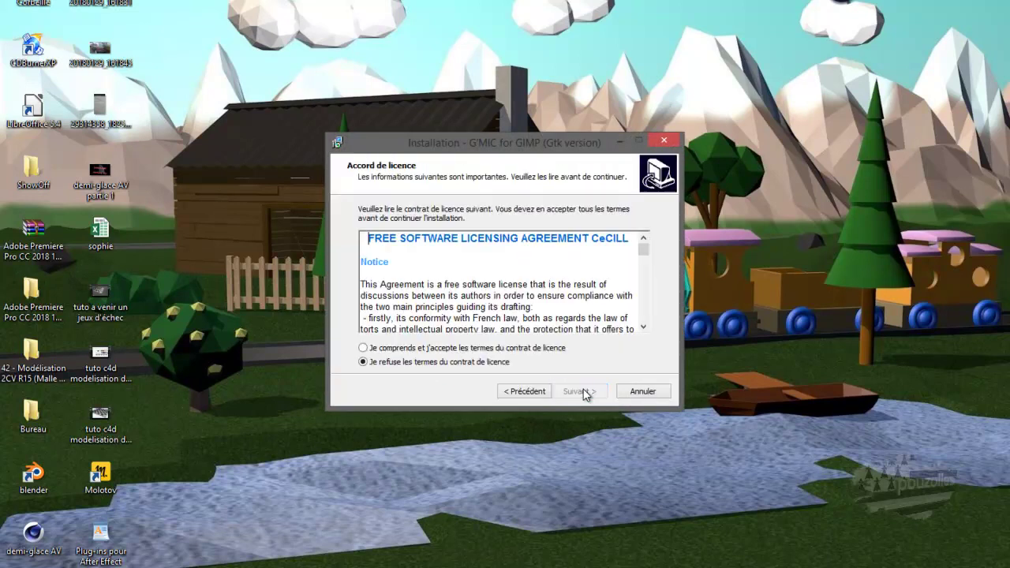
left_click(484, 348)
left_click(580, 392)
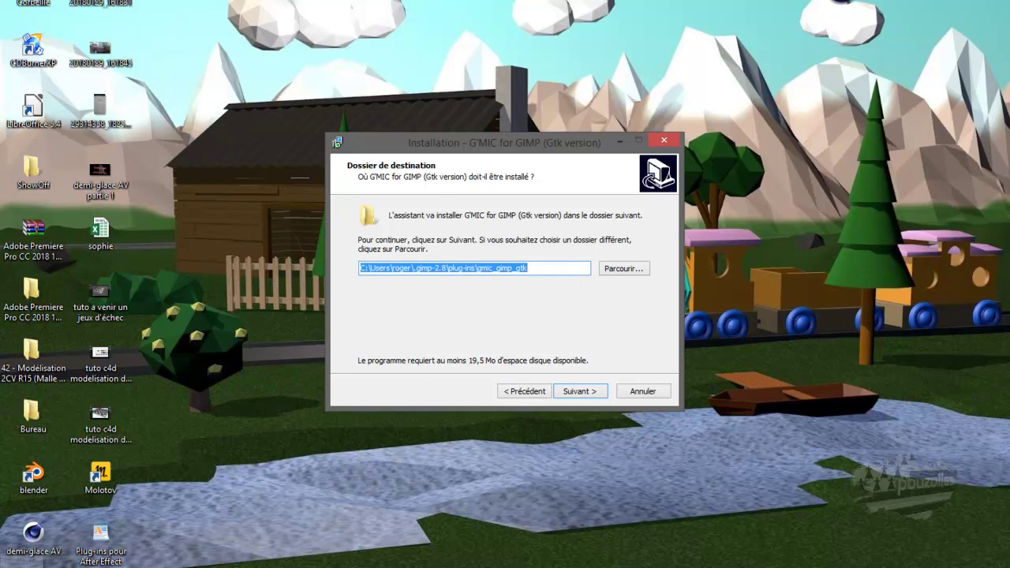
Step: Switch to File Explorer and open the .gimp-2.8 folder in the user's profile folder on disk C
key("alt+Tab")
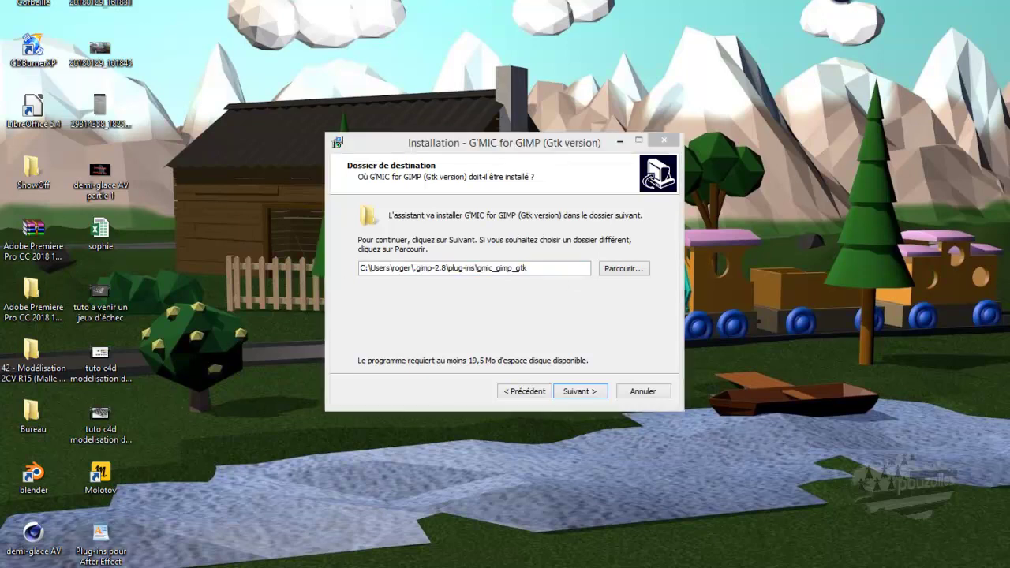
key("super+e")
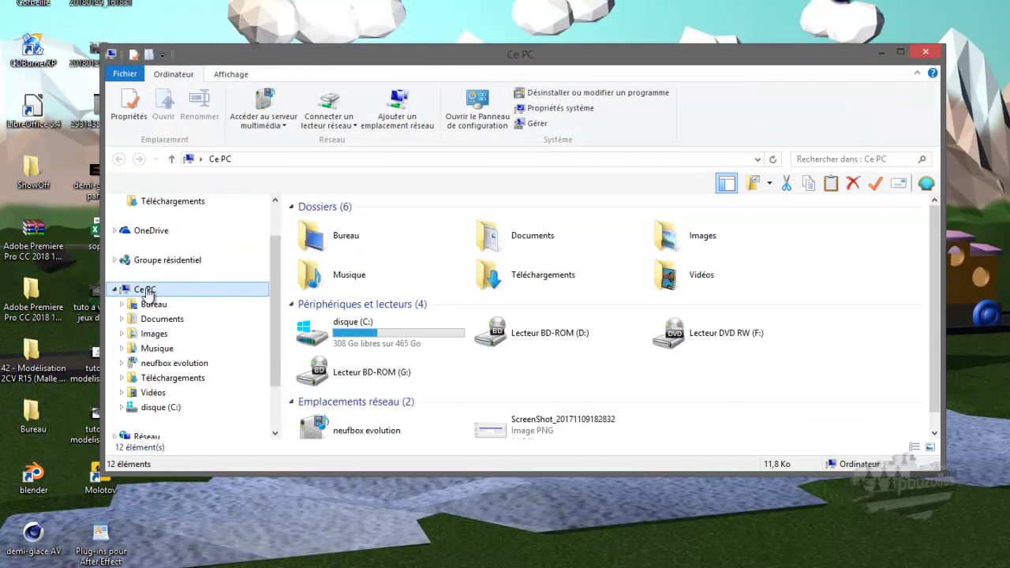
left_click(319, 339)
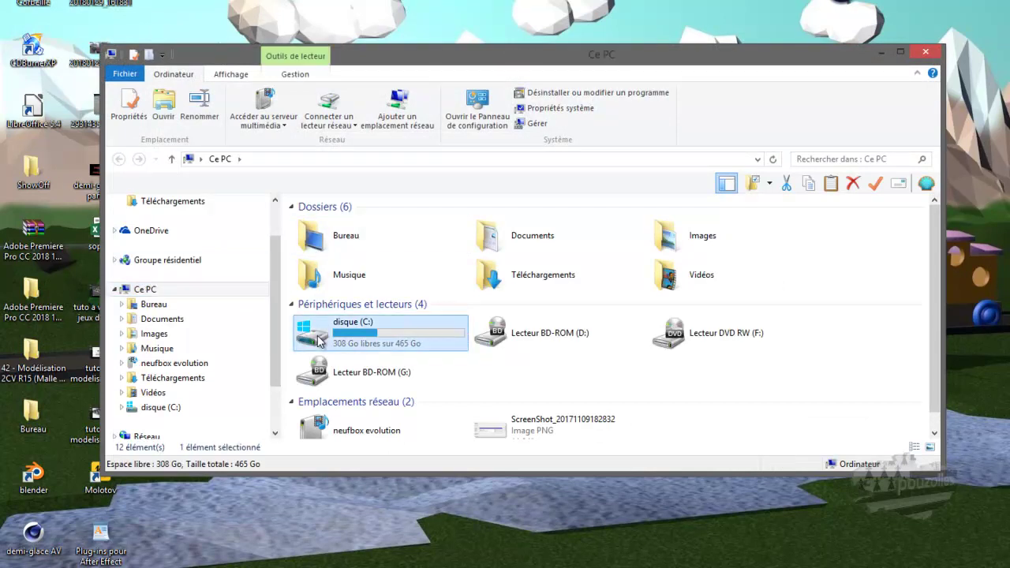
double_click(319, 340)
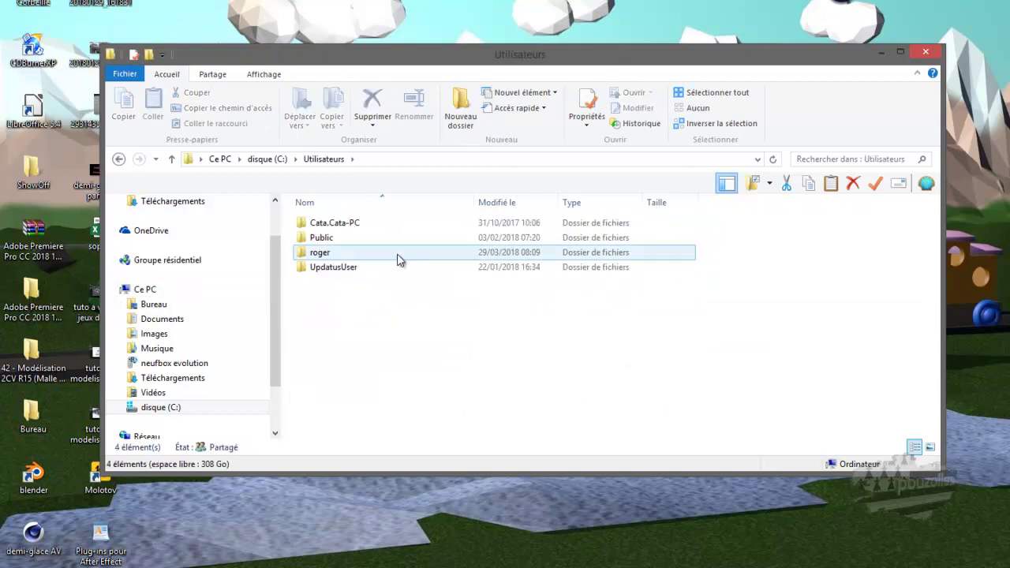
double_click(324, 255)
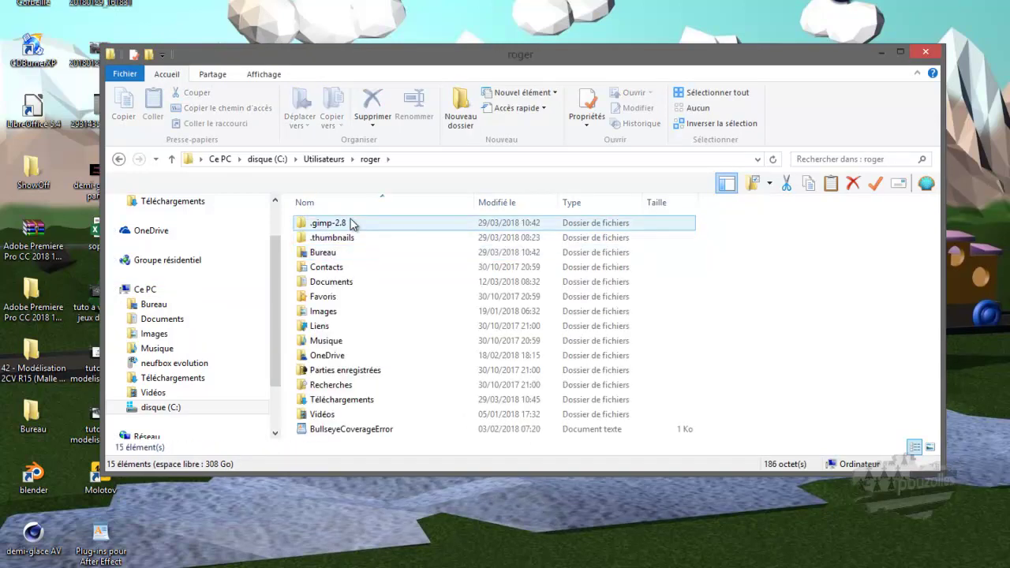
double_click(325, 224)
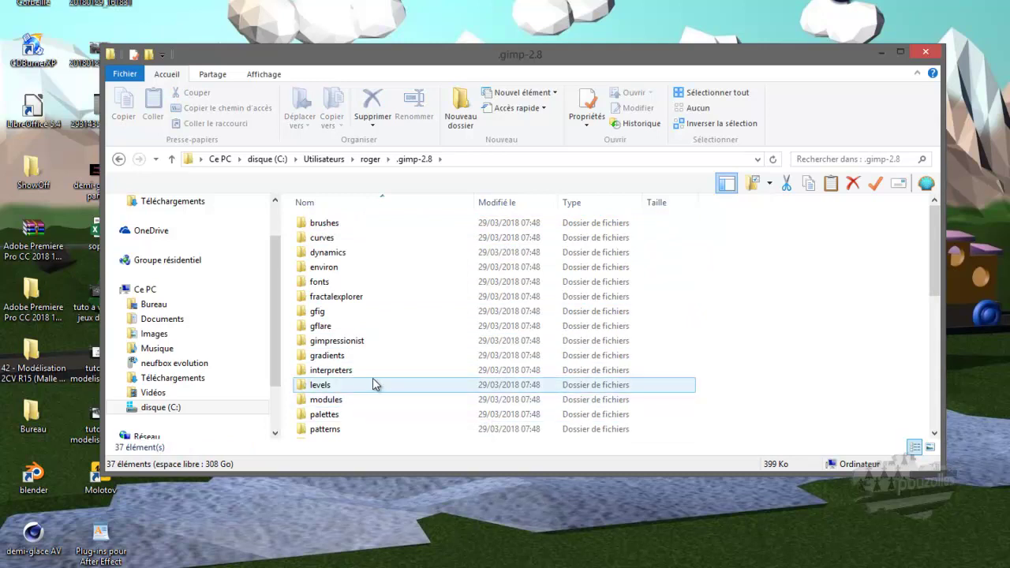
Step: Check the plug-ins folder of .gimp-2.8 for the gmic_gimp_gtk folder, and return to .gimp-2.8
scroll(373, 389, "down", 2)
scroll(375, 385, "down", 1)
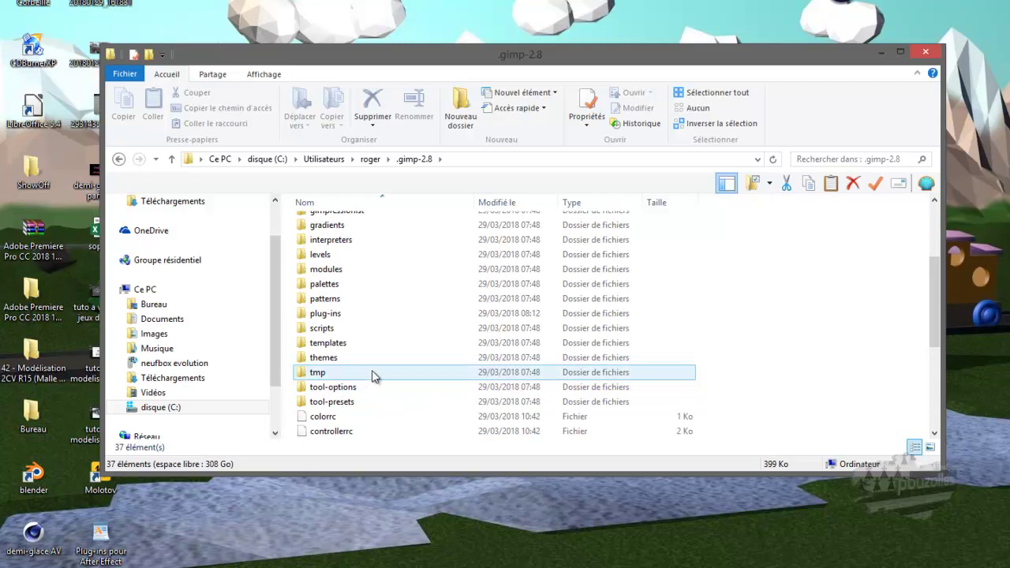
scroll(372, 376, "up", 3)
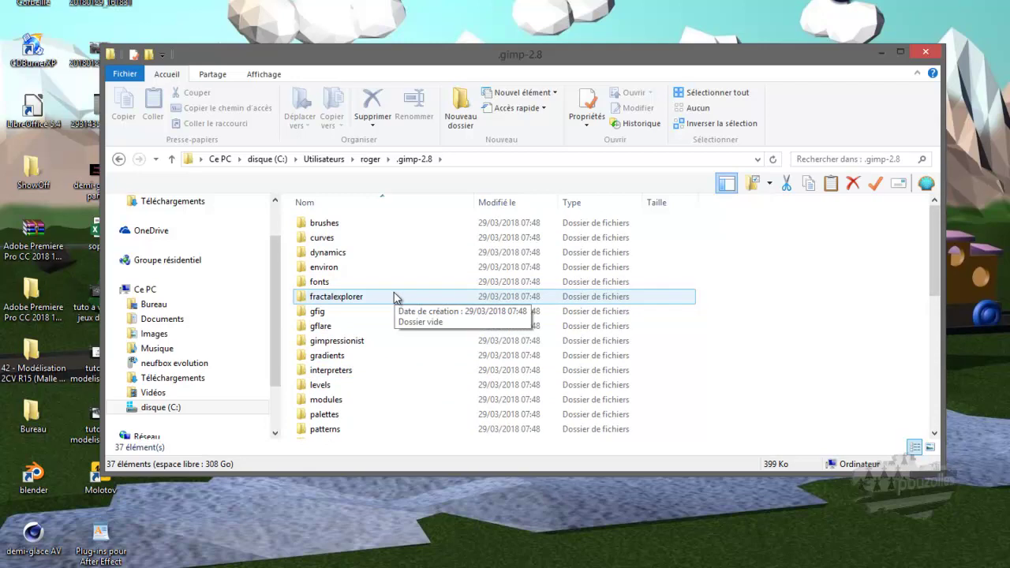
scroll(395, 300, "down", 1)
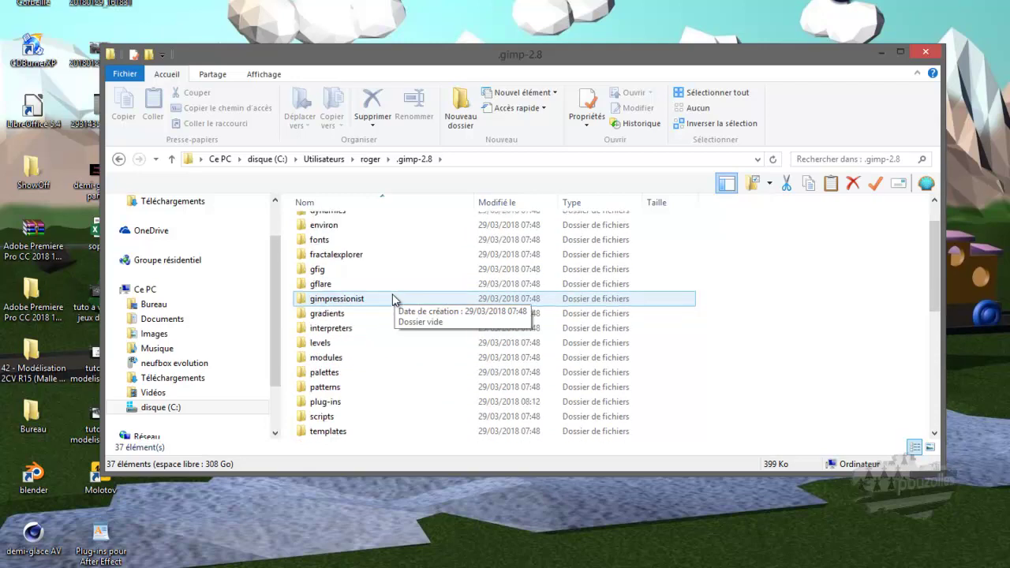
double_click(331, 403)
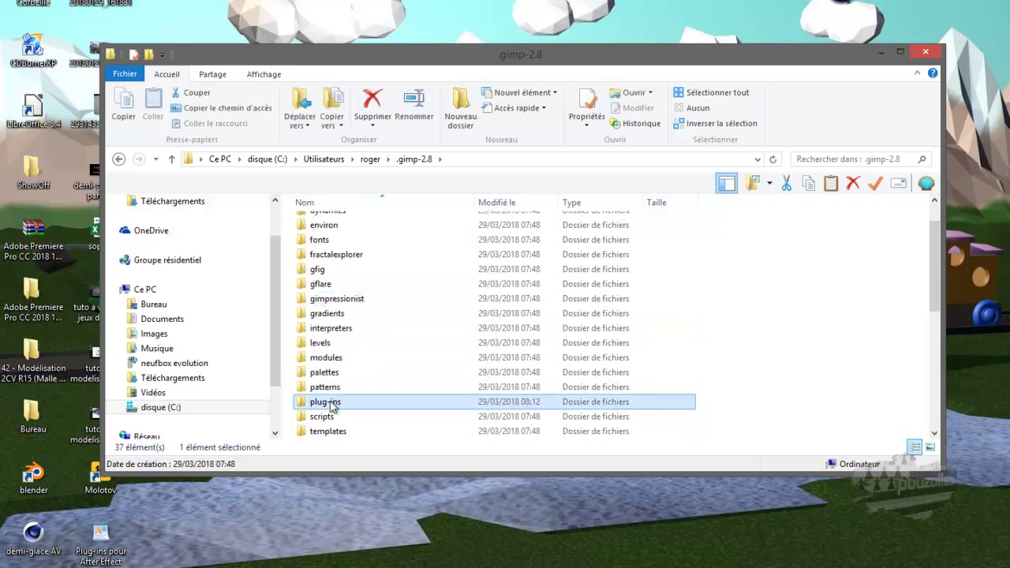
left_click(342, 225)
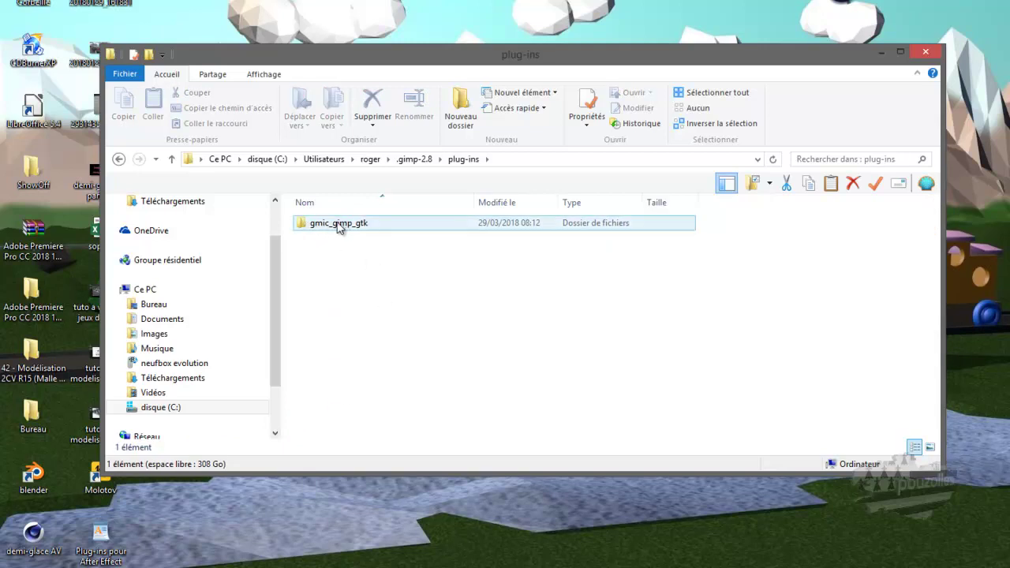
left_click(882, 53)
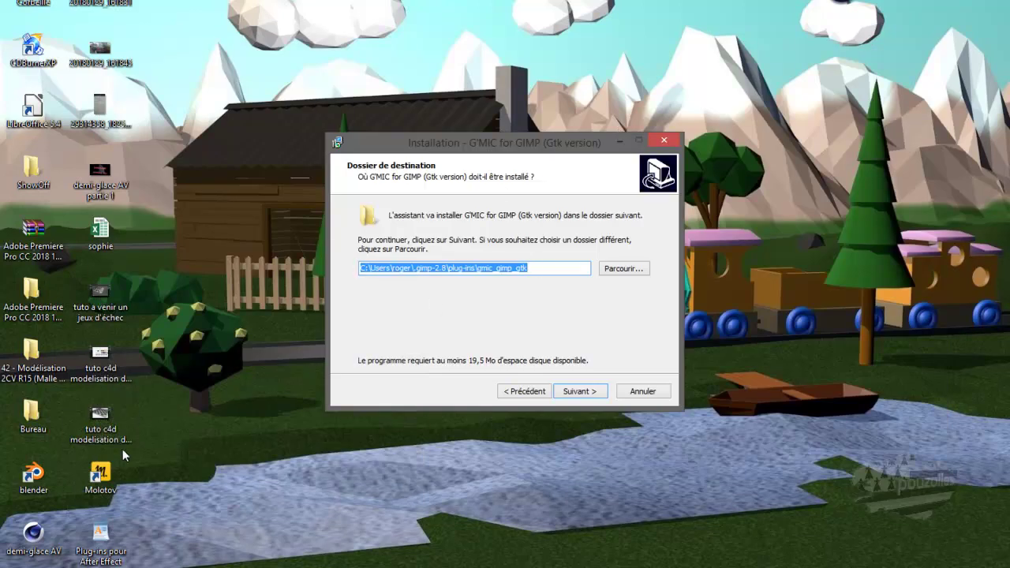
left_click(101, 562)
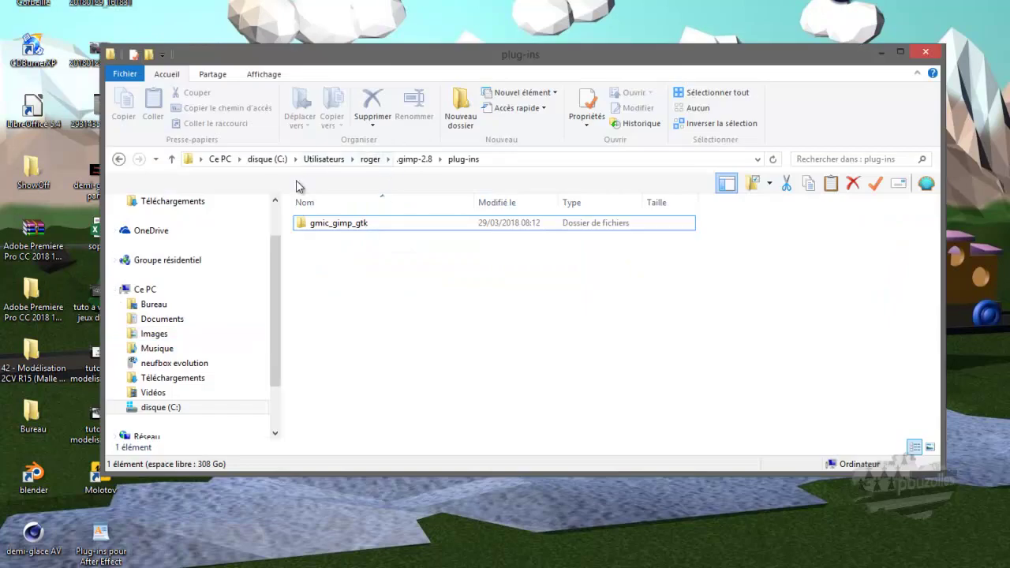
left_click(416, 159)
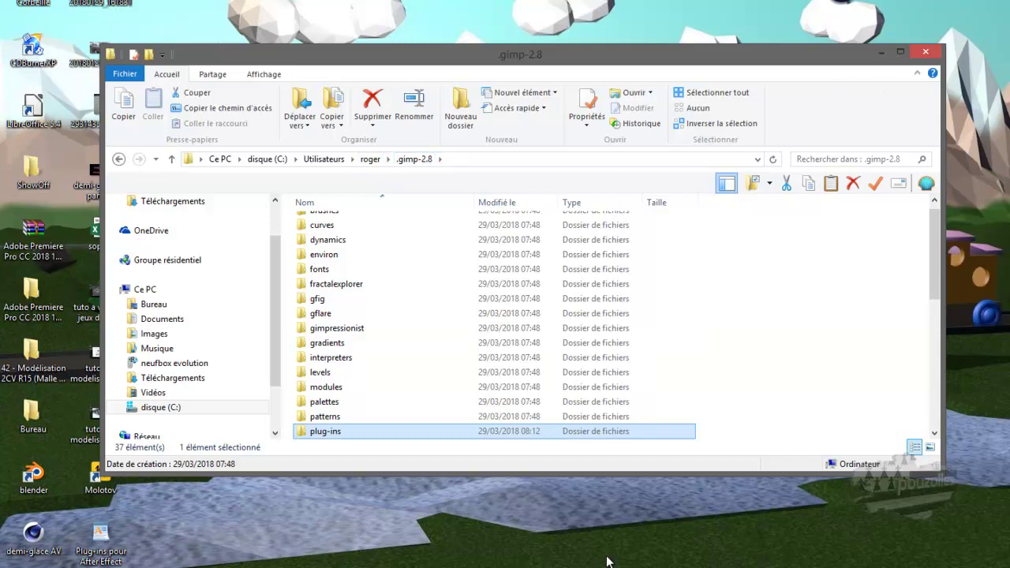
Step: Switch back to the G'MIC for GIMP setup and cancel the installation
left_click(578, 565)
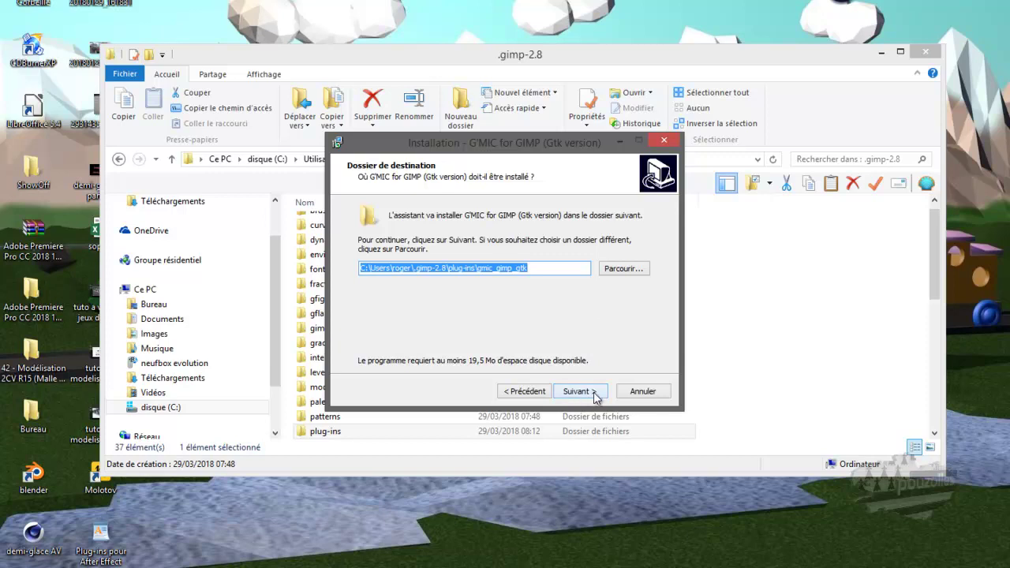
left_click(654, 395)
left_click(579, 351)
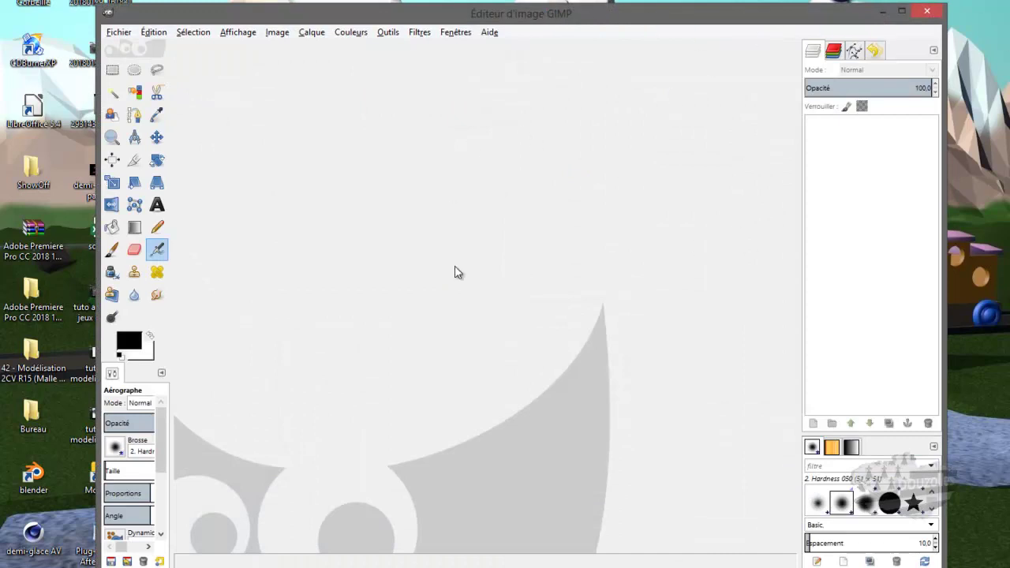
Step: Shorten the GIMP window to fit the screen and check whether G'MIC-GTK is listed among the filters
left_click_drag(359, 567, 357, 547)
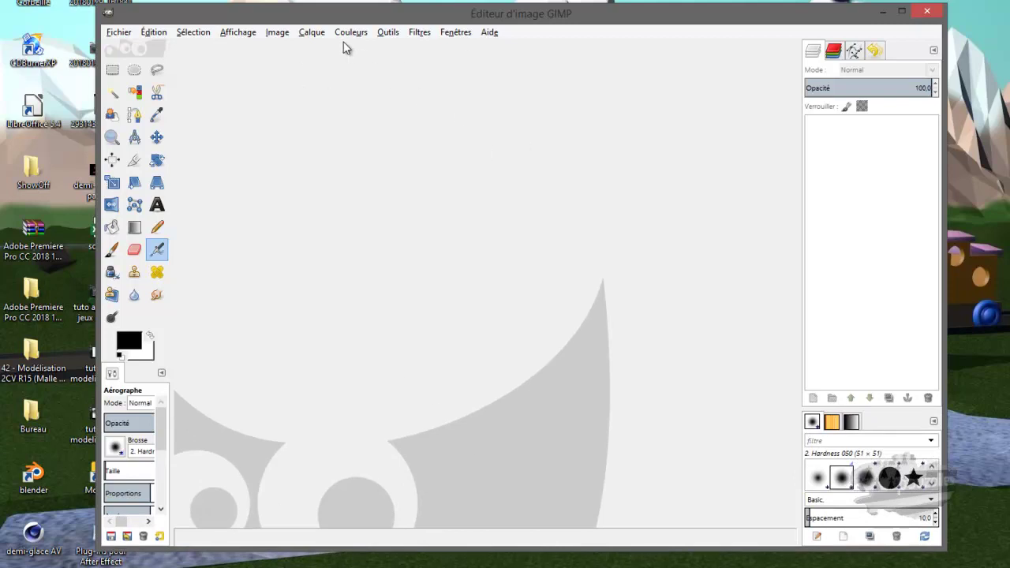
left_click(421, 35)
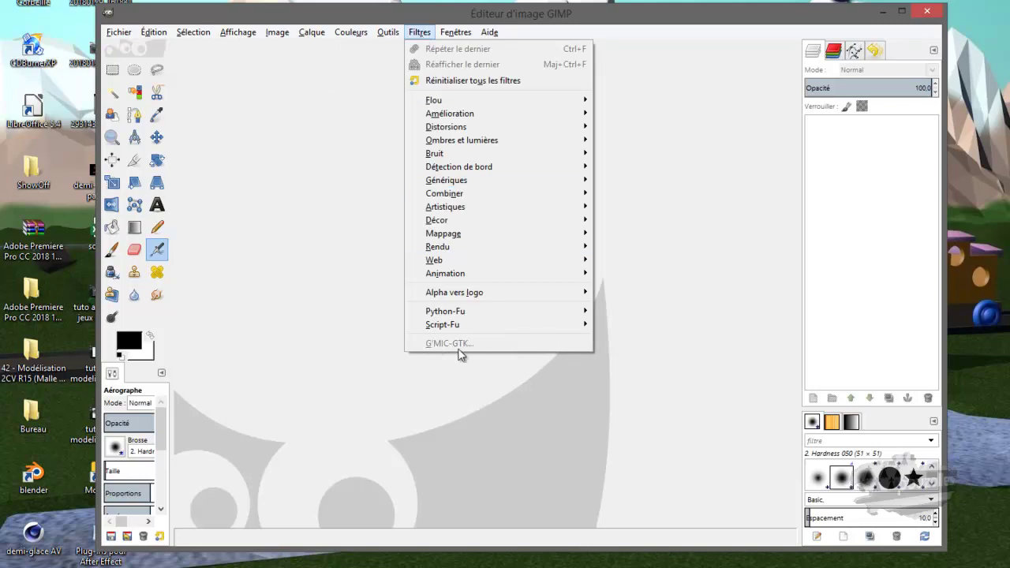
left_click(326, 129)
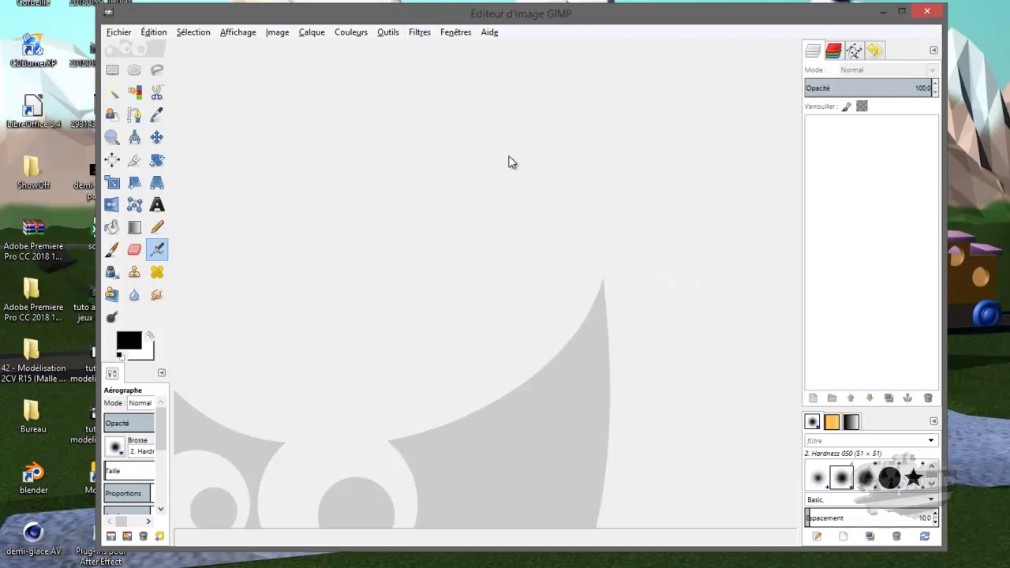
Step: Open the preferences and display the plug-in folders (Greffons) under Dossiers
left_click(144, 34)
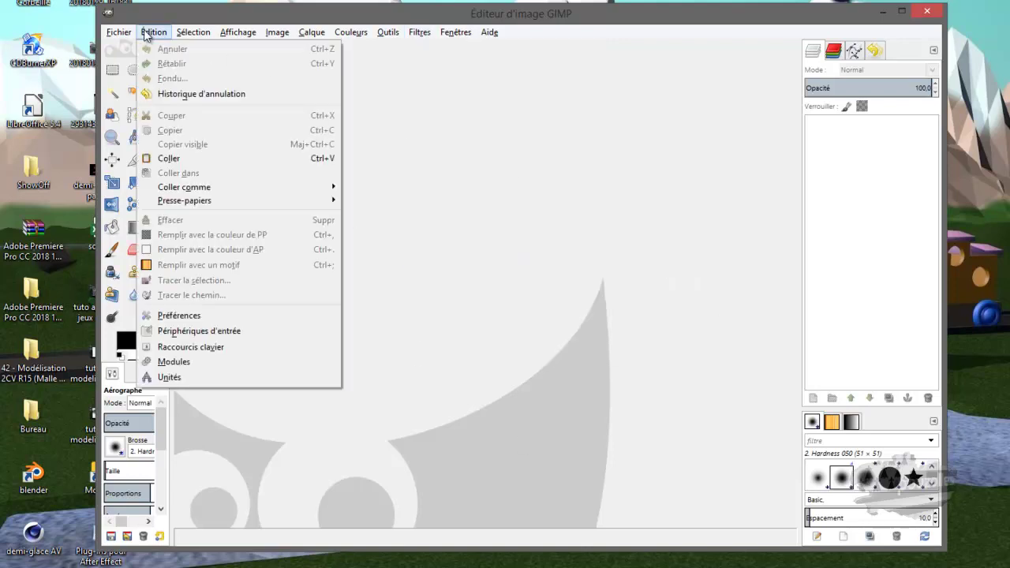
left_click(172, 315)
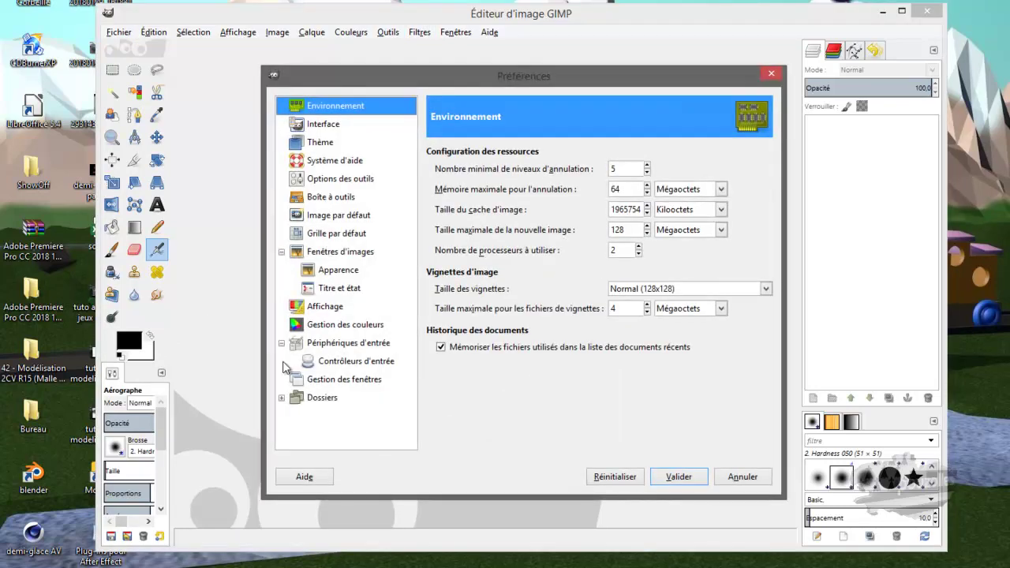
left_click(280, 400)
scroll(312, 412, "down", 4)
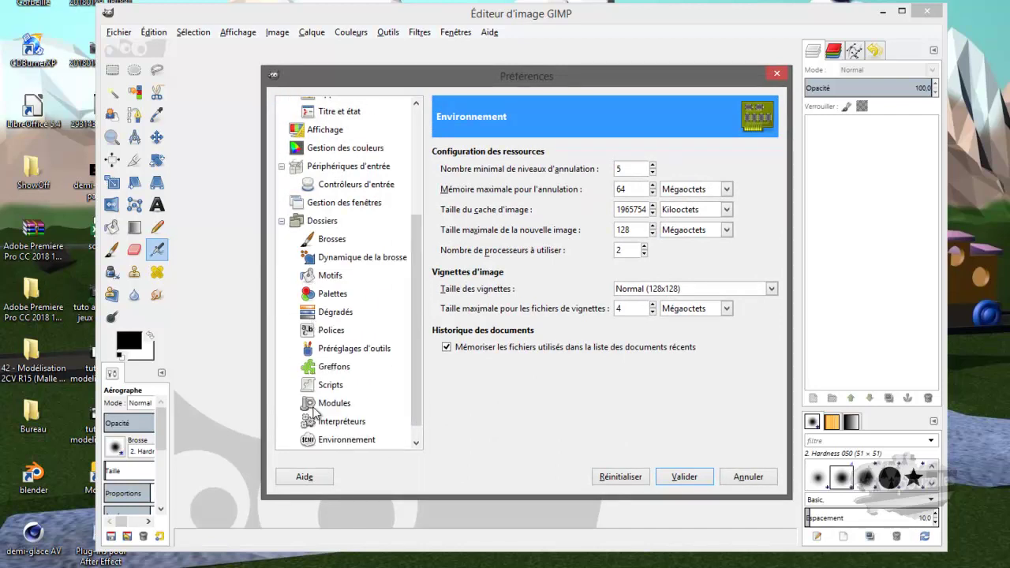
left_click(332, 367)
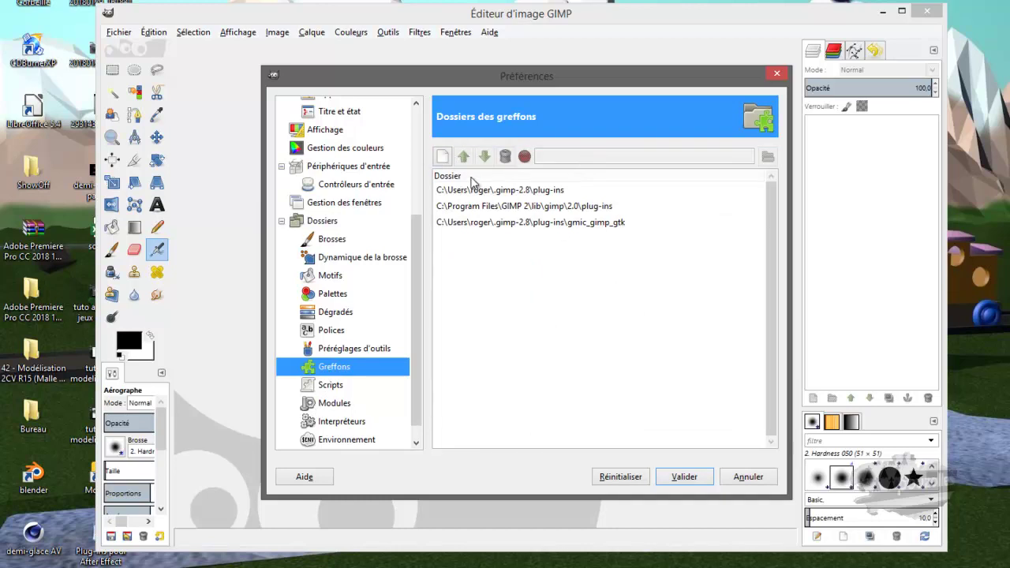
Step: Start a new plug-in folder entry, browse disk C to gmic_gimp_gtk in the user's .gimp-2.8\plug-ins folder, and cancel the selection
left_click(444, 157)
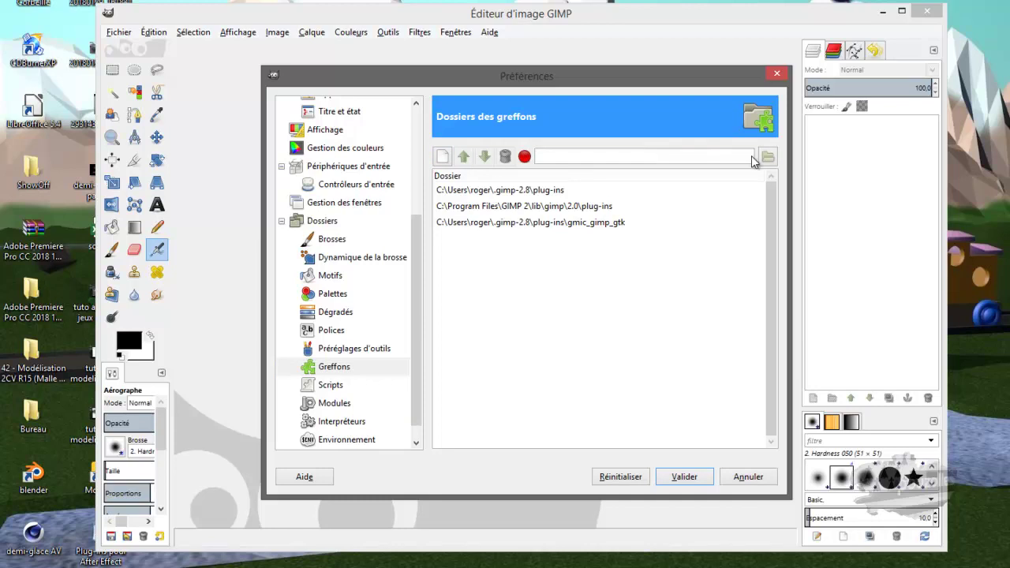
left_click(768, 158)
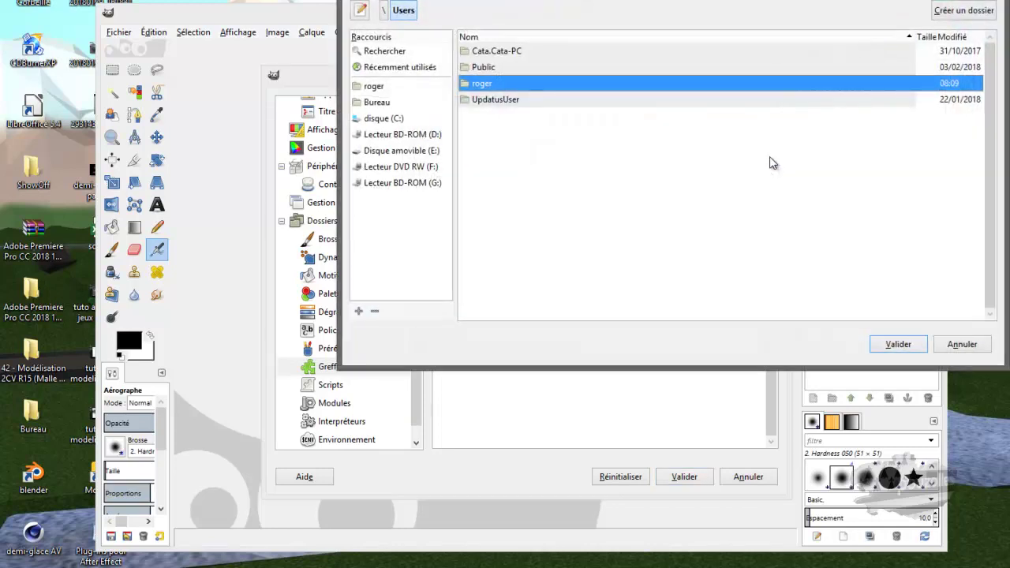
left_click(377, 118)
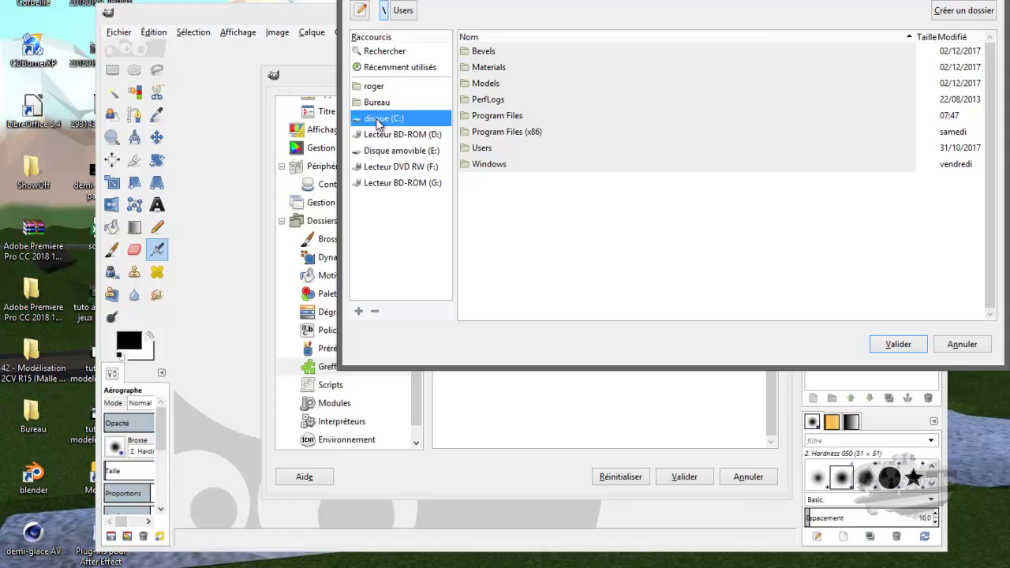
double_click(484, 148)
double_click(484, 84)
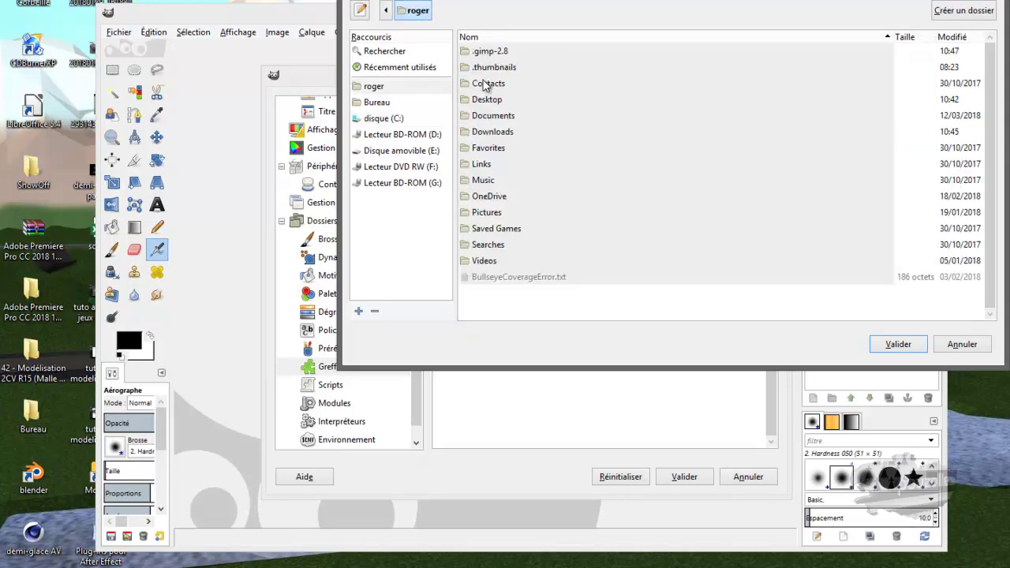
double_click(488, 52)
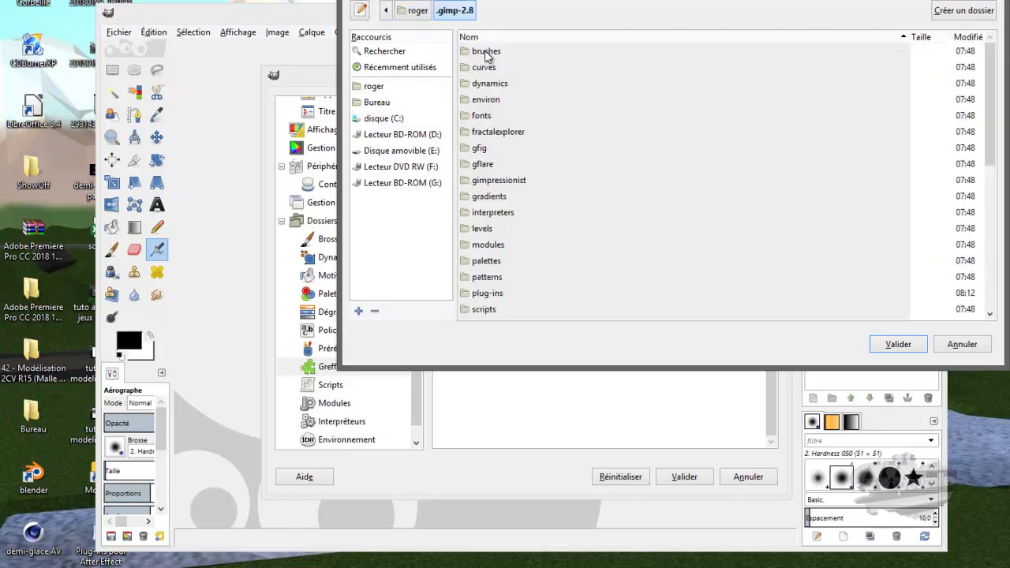
double_click(487, 293)
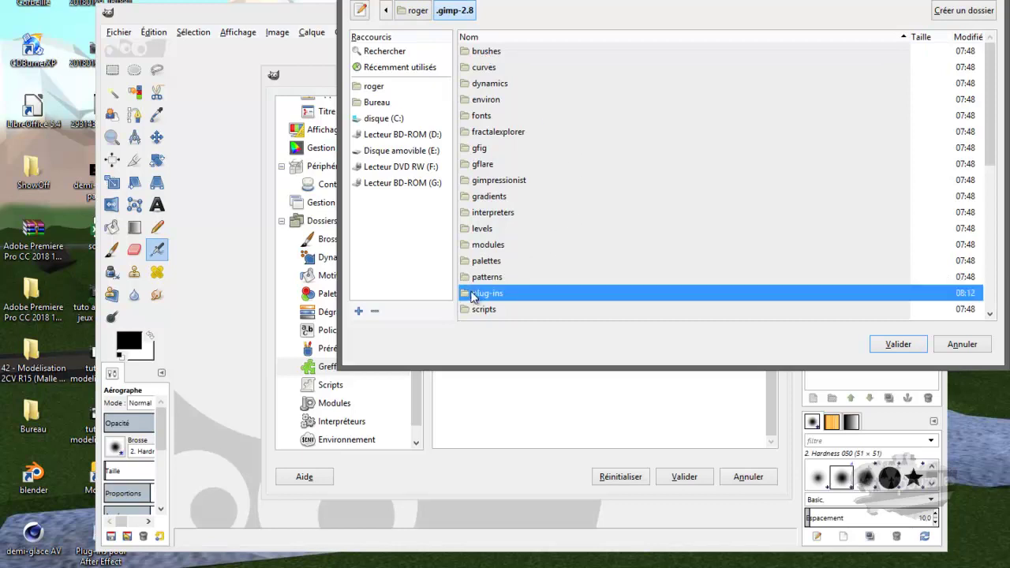
left_click(469, 55)
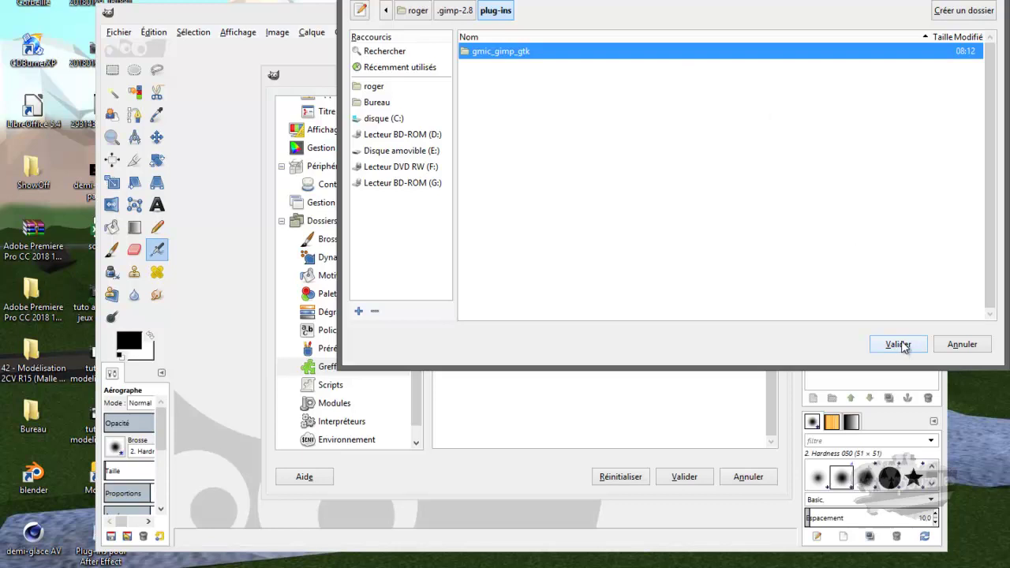
left_click(959, 345)
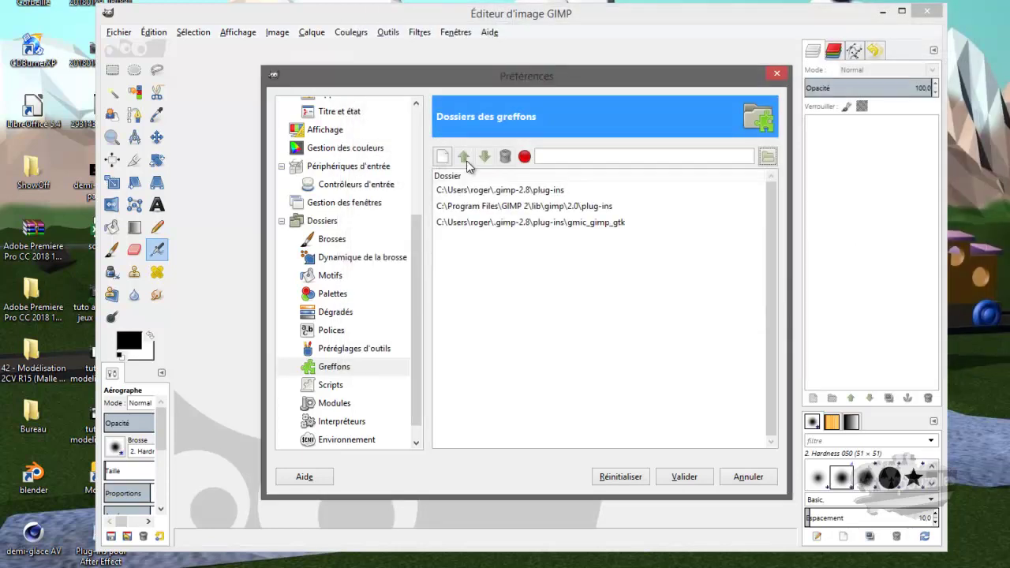
Step: Confirm the preferences with the existing gmic_gimp_gtk folder entry selected, and check the filters for G'MIC-GTK
left_click(525, 223)
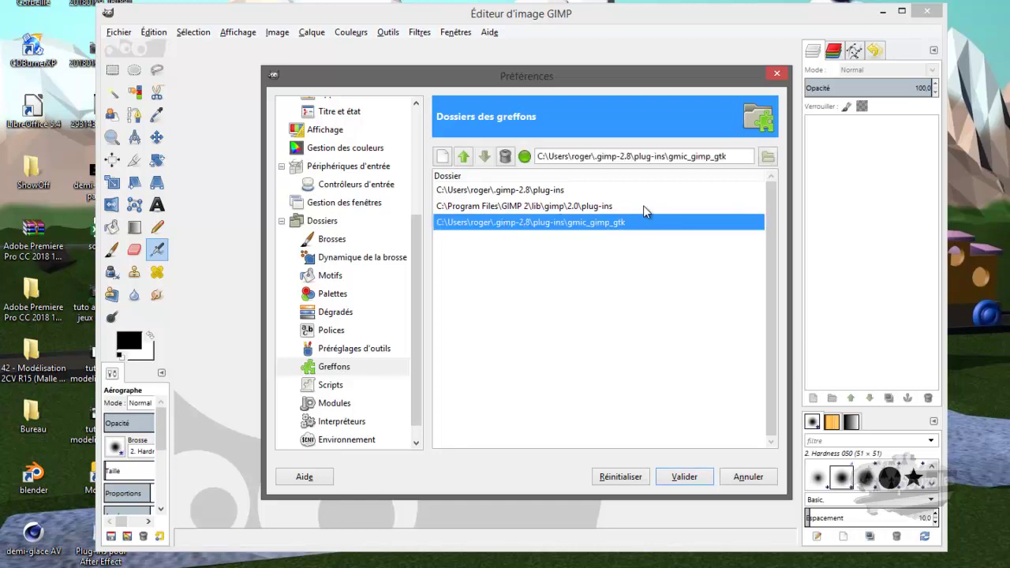
left_click(685, 478)
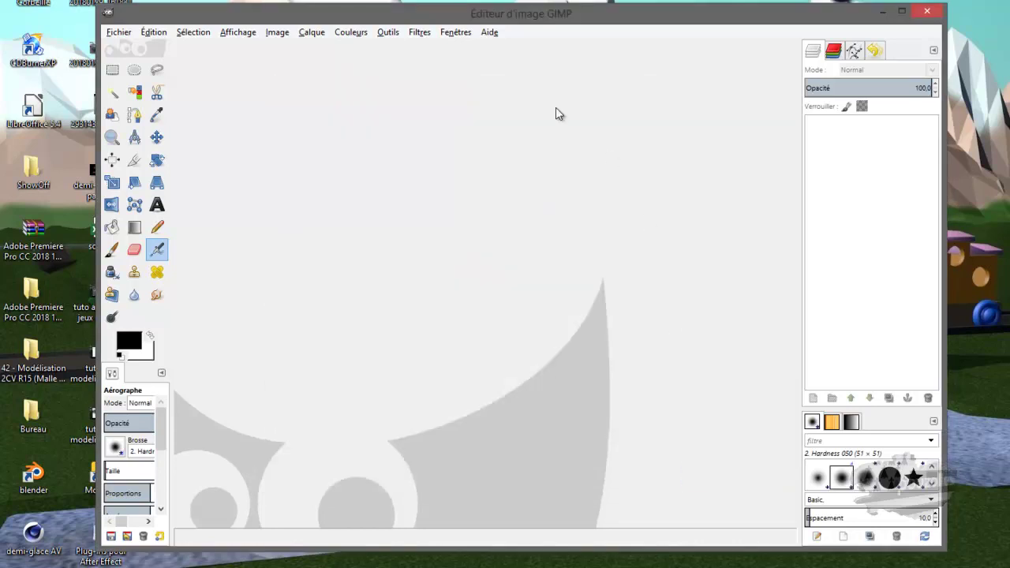
left_click(423, 35)
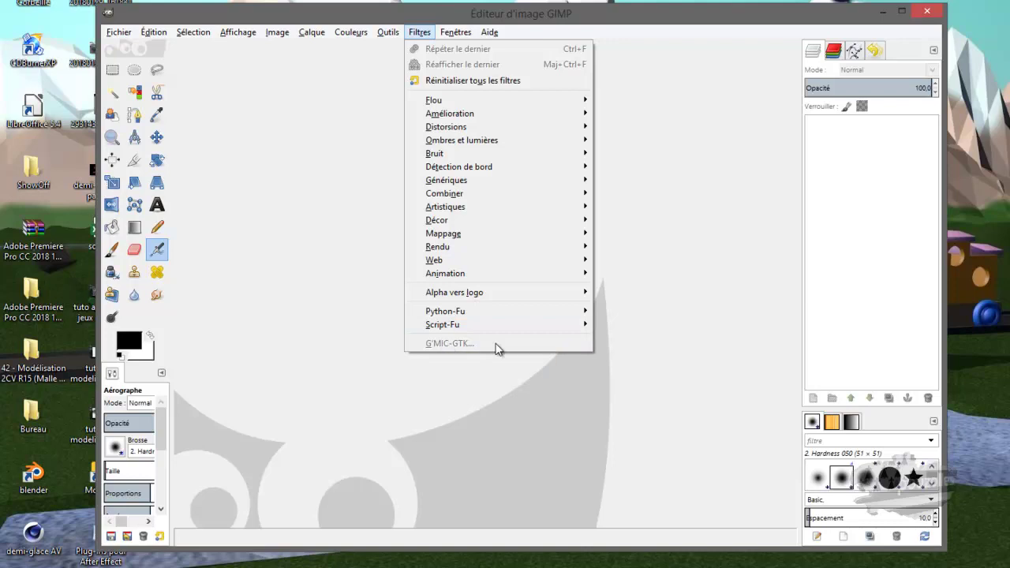
Step: Enlarge the GIMP window on all sides to fill the screen
left_click(949, 39)
left_click_drag(949, 40, 1005, 37)
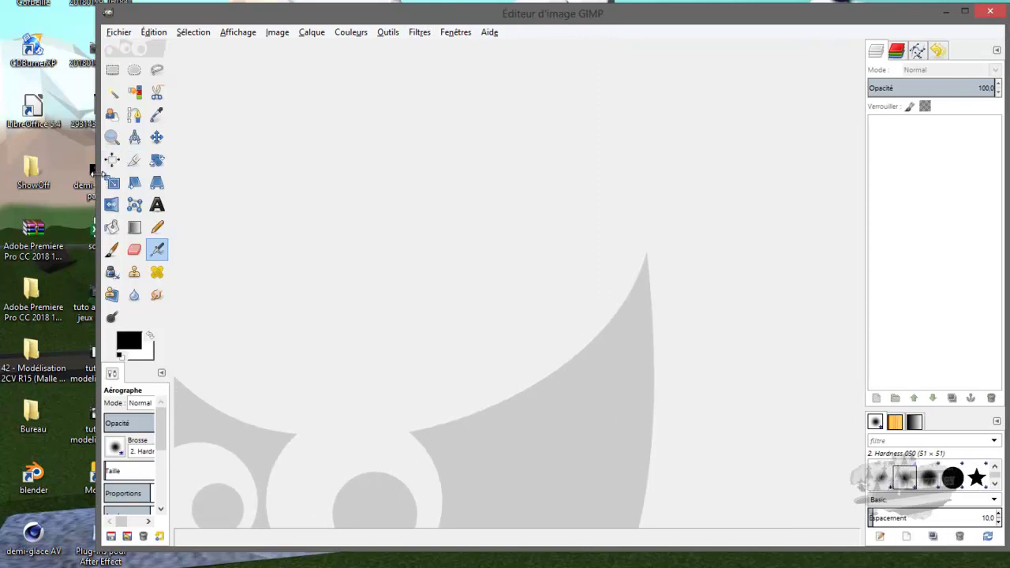
left_click_drag(97, 166, 4, 163)
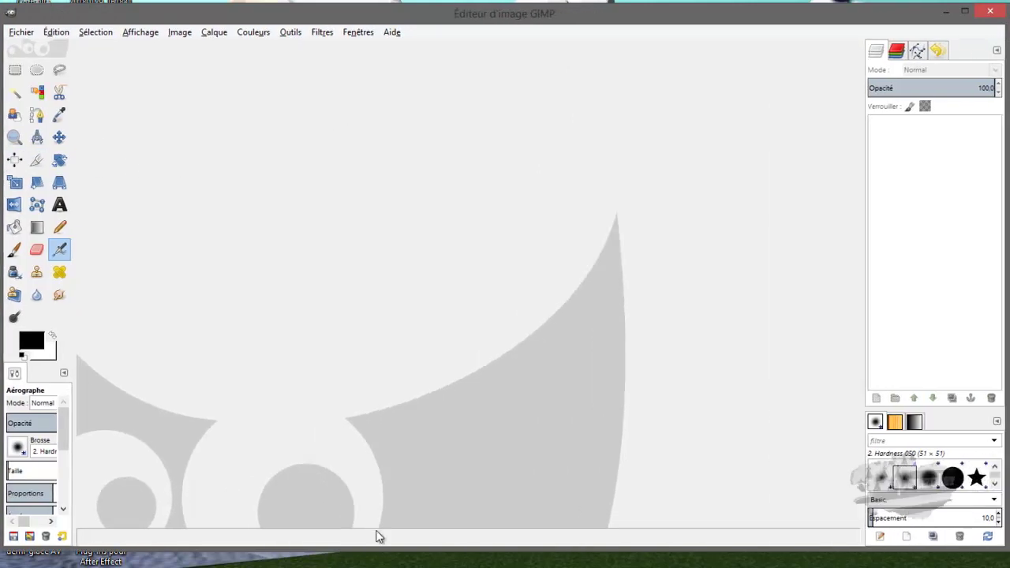
left_click_drag(382, 545, 381, 565)
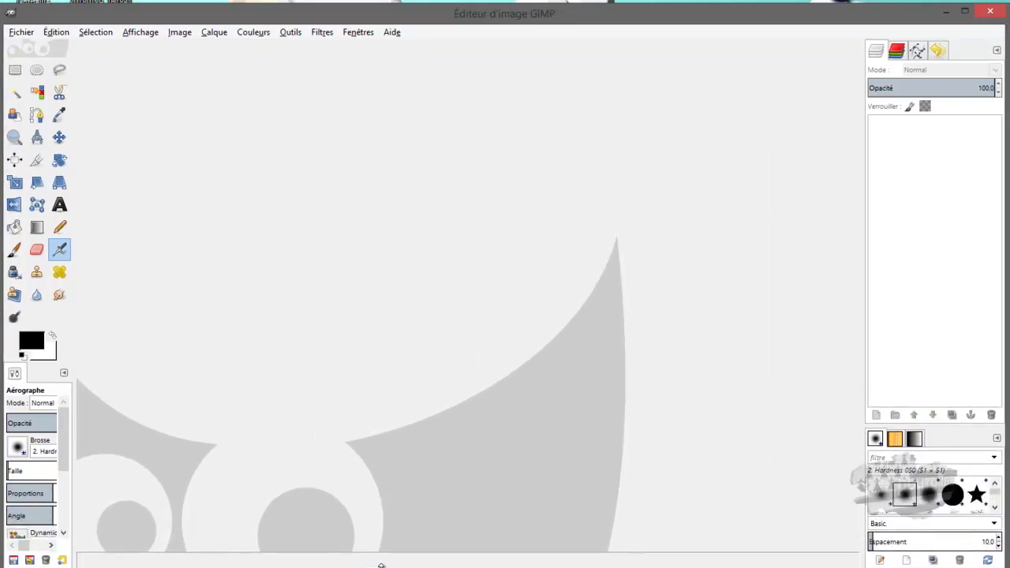
left_click_drag(323, 4, 323, 0)
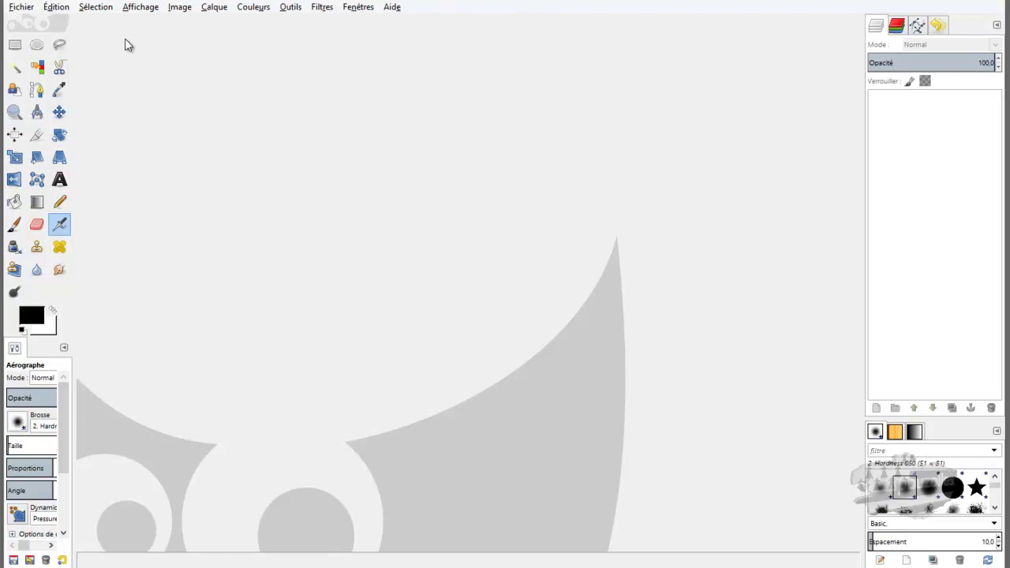
Step: Open the image 4-sperone-aime-3-850pix.jpg from the recently used files
left_click(24, 9)
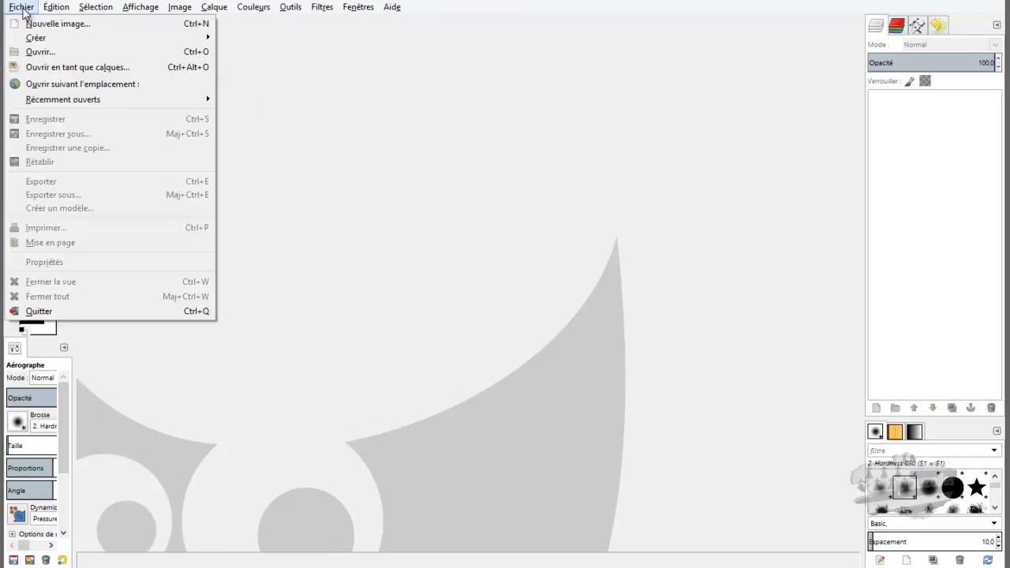
left_click(35, 51)
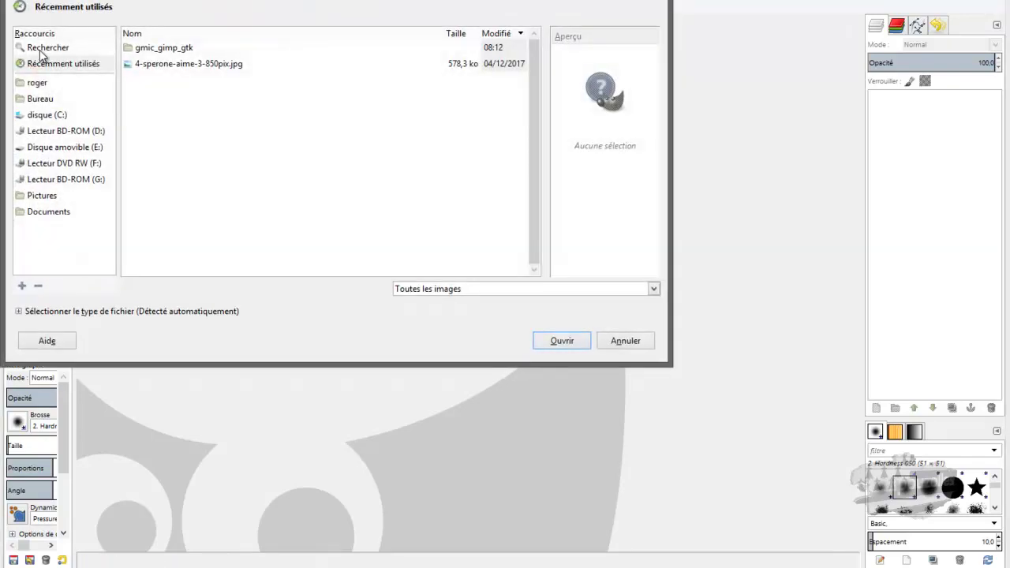
left_click(165, 63)
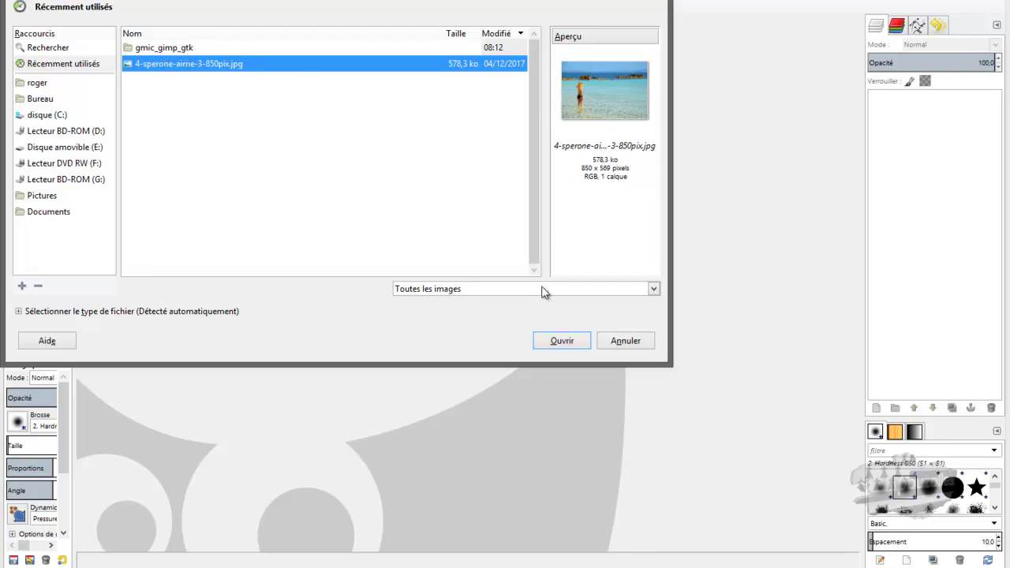
left_click(562, 342)
left_click(535, 353)
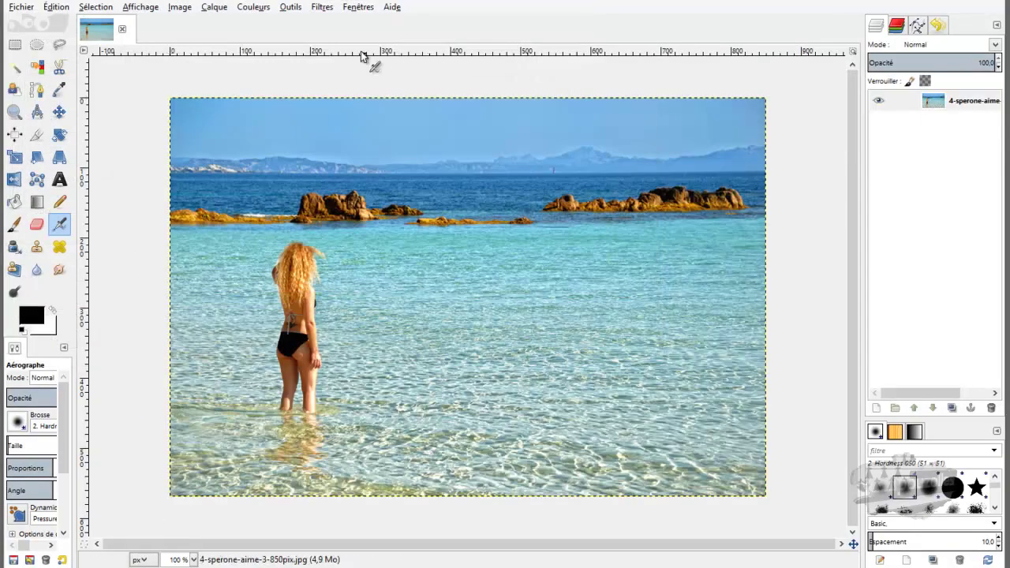
Step: Launch the G'MIC-GTK filter on the beach image and look through its About category
left_click(322, 8)
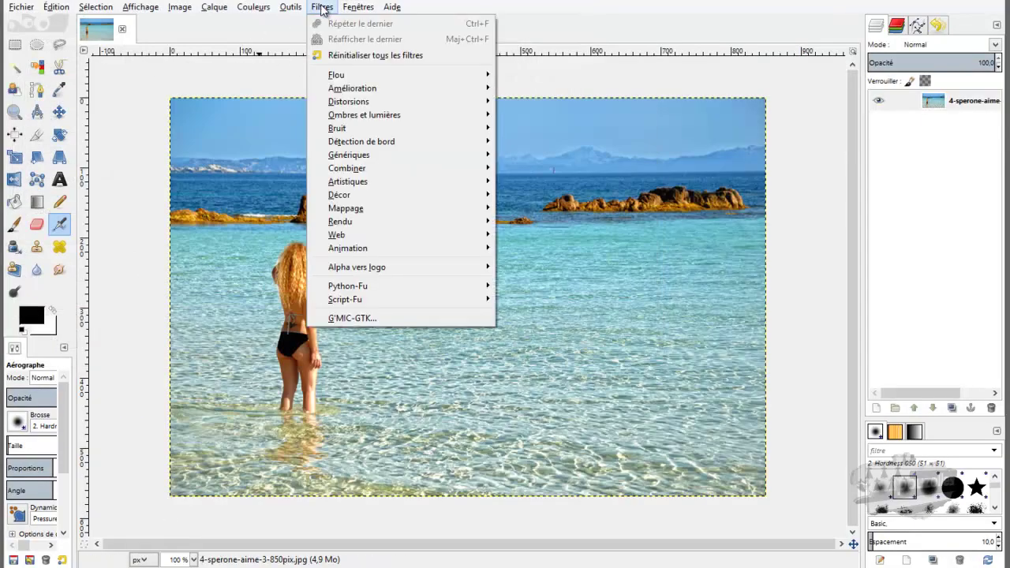
left_click(365, 318)
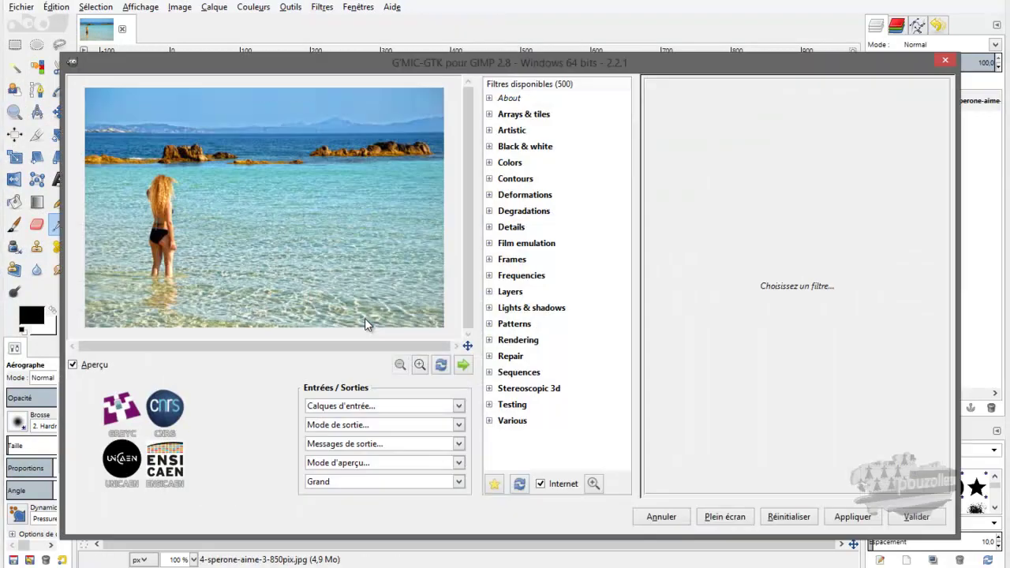
left_click_drag(528, 66, 502, 17)
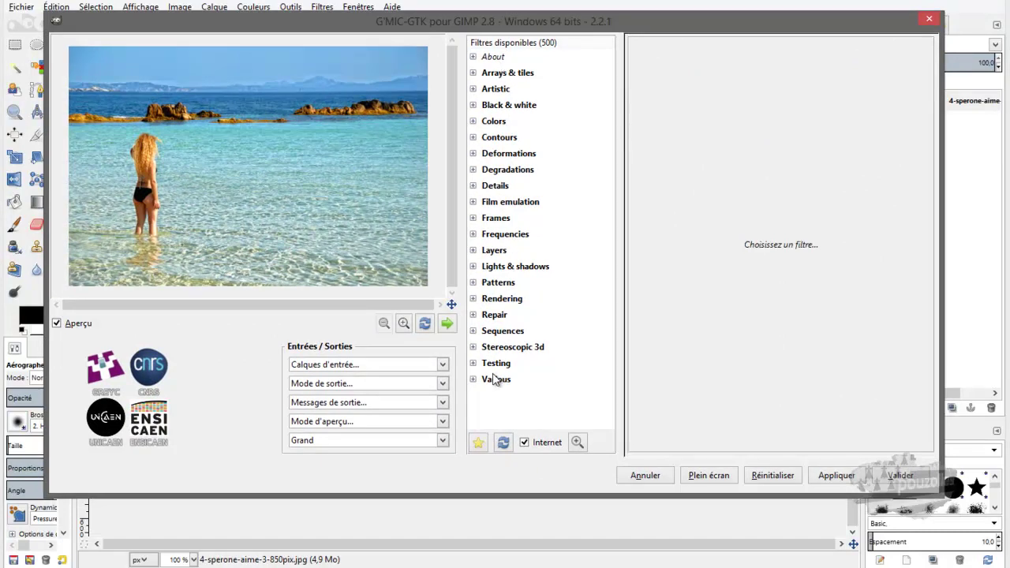
left_click(474, 58)
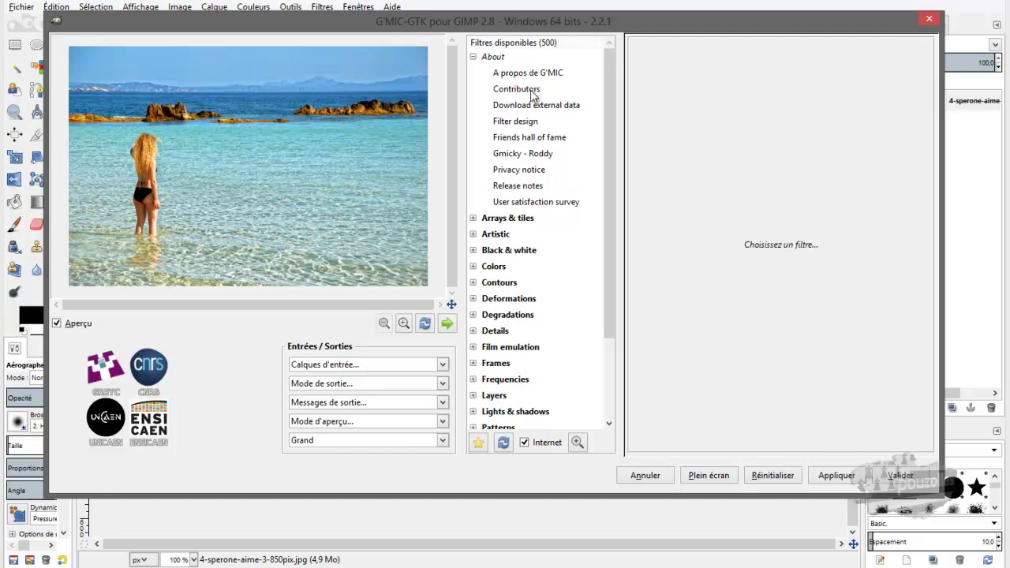
left_click(473, 59)
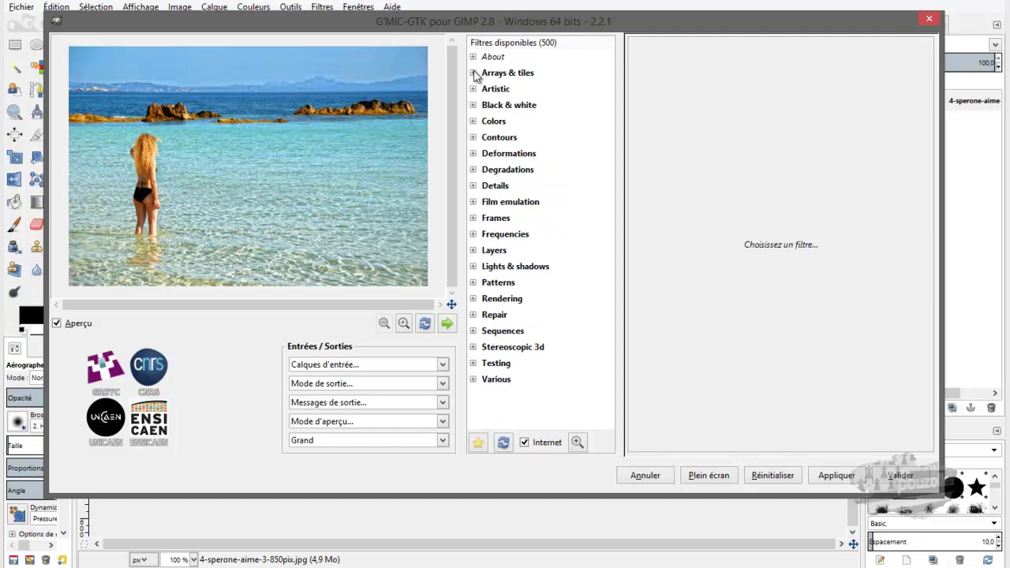
Step: Expand Arrays & tiles and preview the Grid [cartesian] filter with an X-size of 32 and a Y-size of 35
left_click(474, 74)
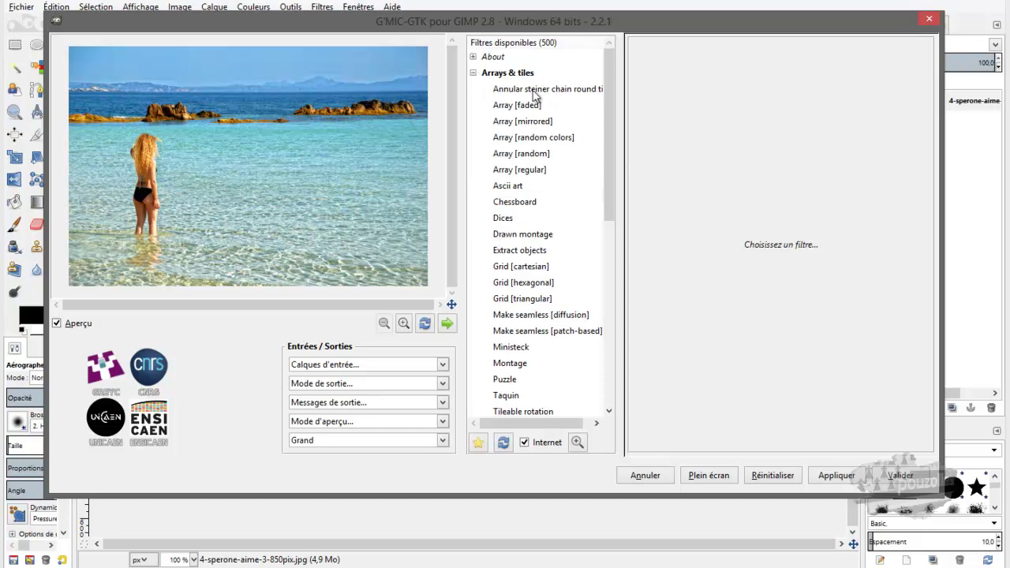
left_click_drag(609, 197, 609, 248)
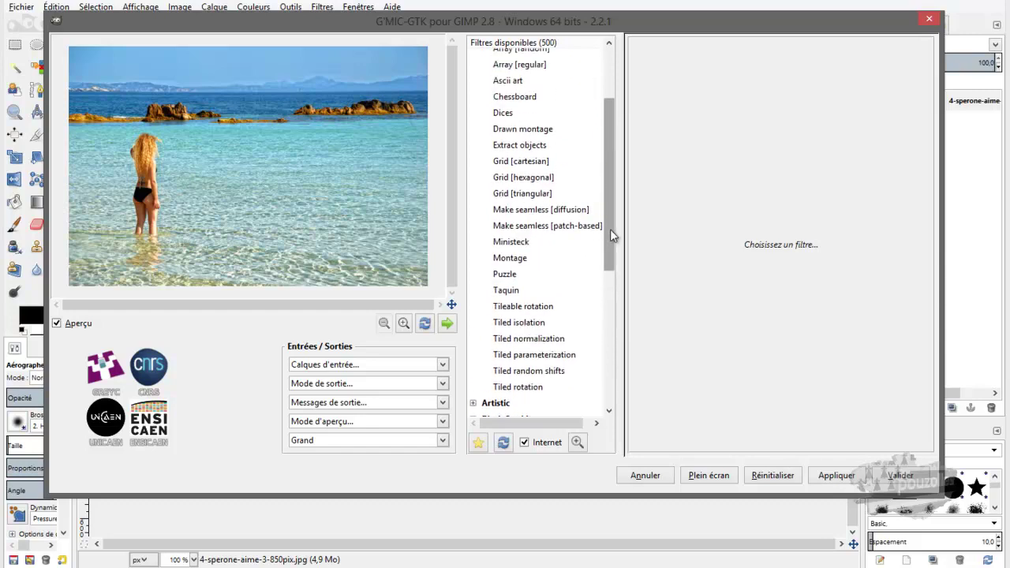
left_click(515, 163)
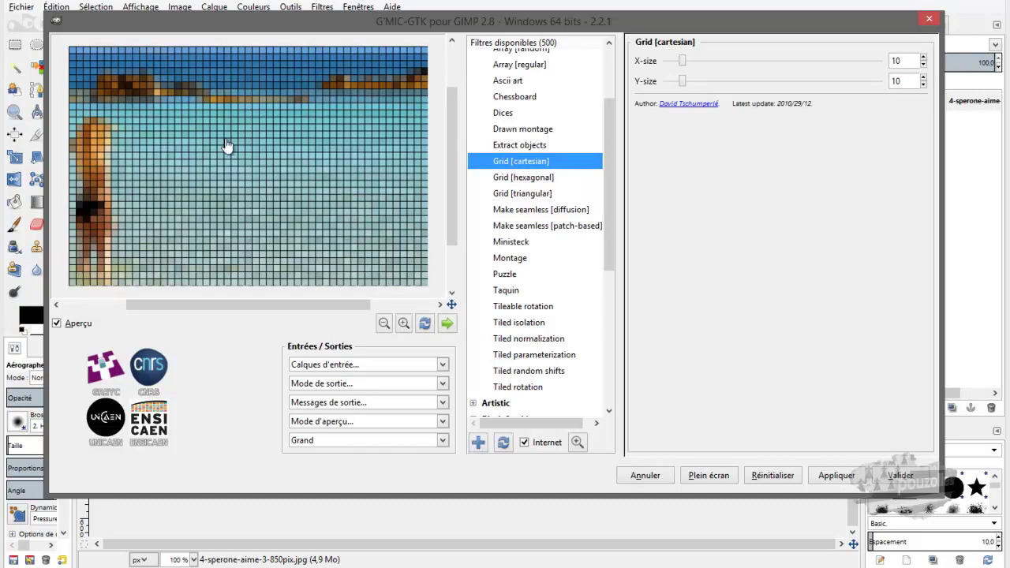
left_click_drag(683, 61, 742, 80)
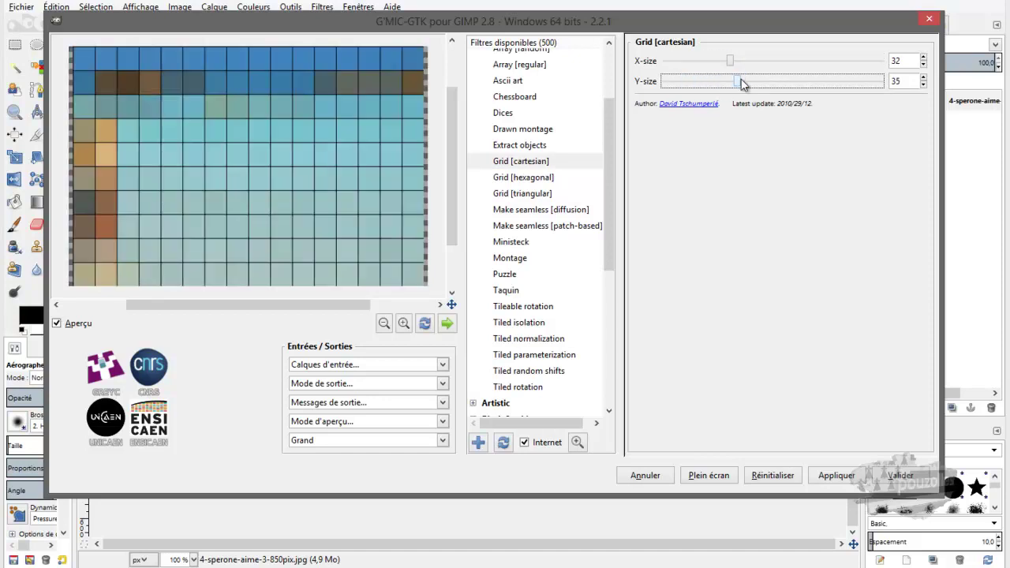
Step: Preview the Chessboard, Dices and Drawn montage filters on the image
left_click(513, 98)
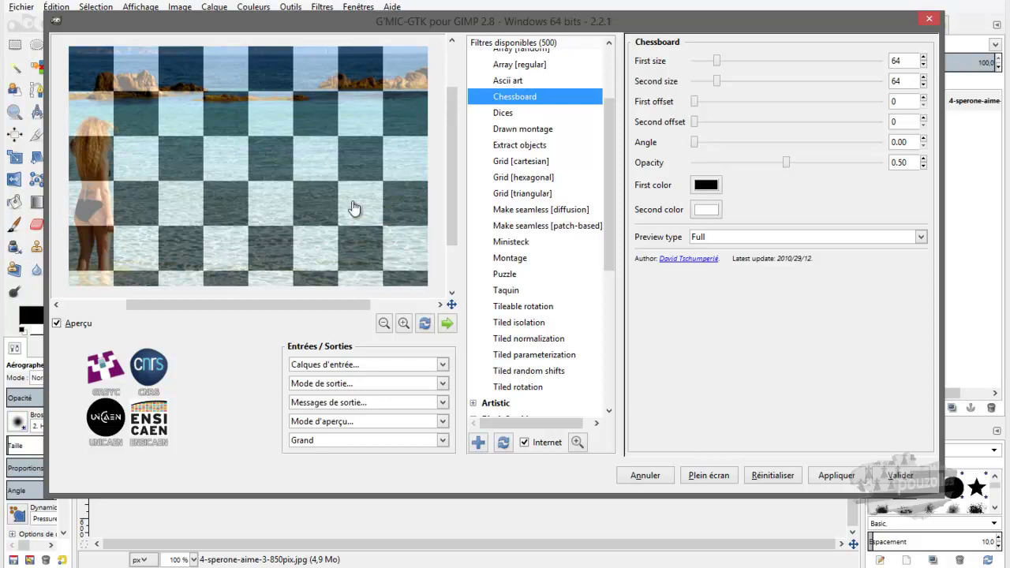
left_click(509, 113)
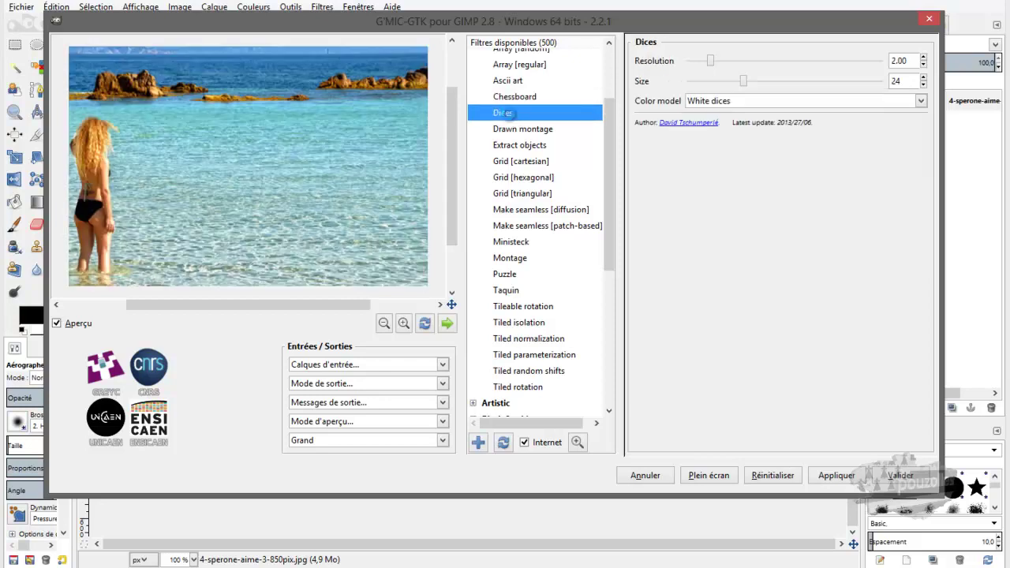
left_click(509, 131)
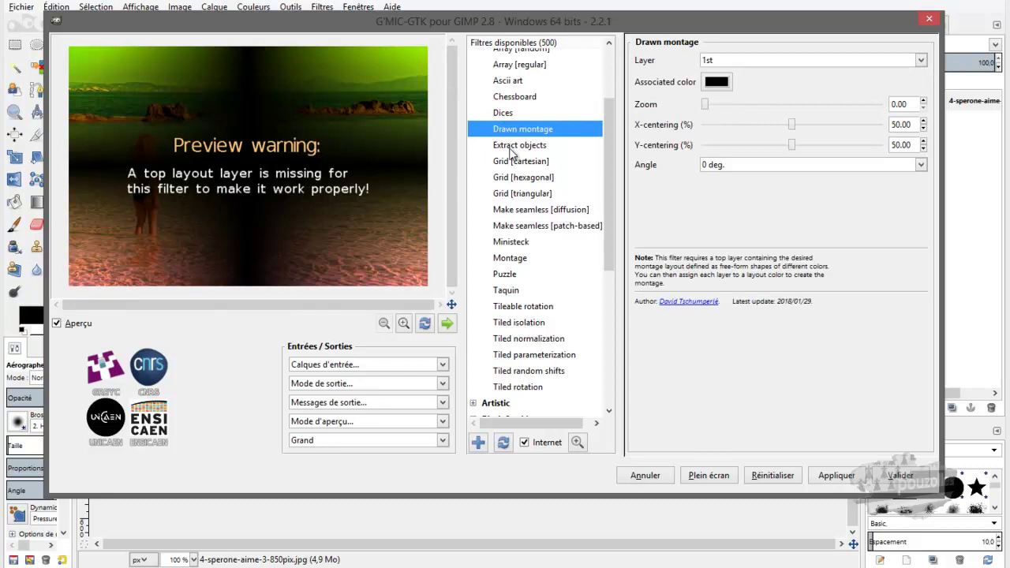
Step: Preview the Extract objects, Grid [cartesian], Grid [hexagonal], Grid [triangular] and Make seamless [diffusion] filters on the image
left_click(511, 149)
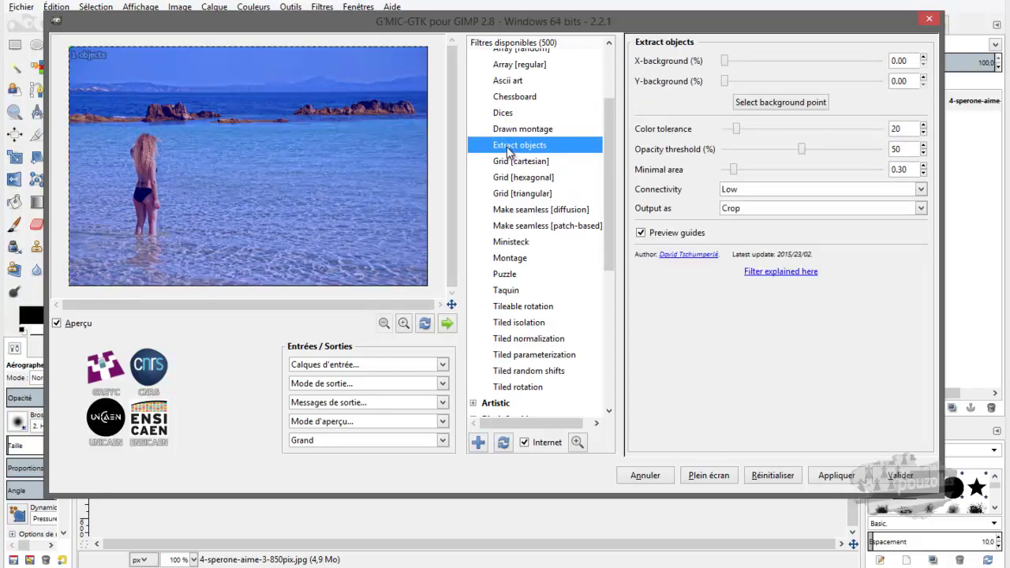
left_click(519, 167)
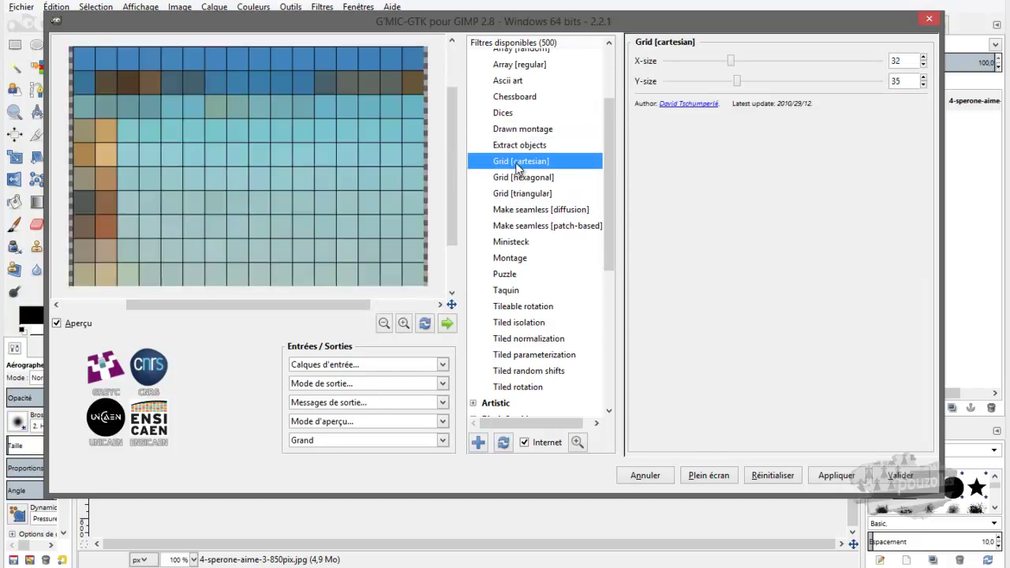
left_click(518, 178)
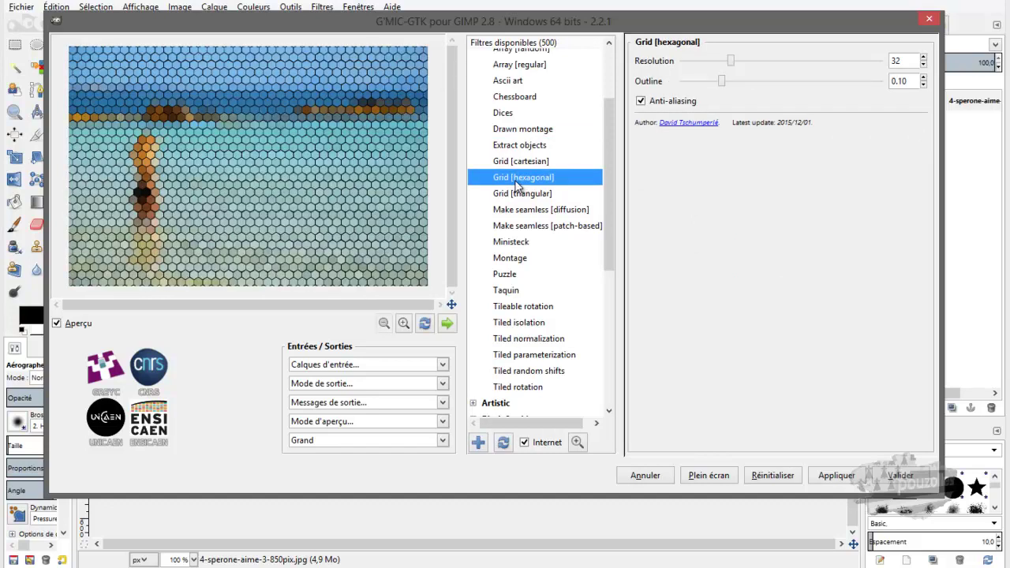
left_click(518, 196)
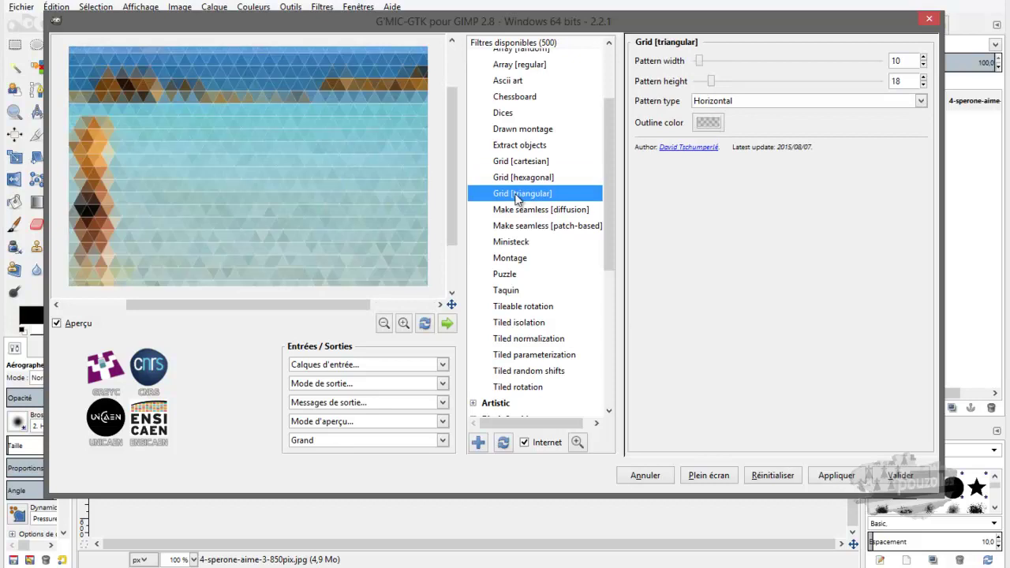
left_click(515, 210)
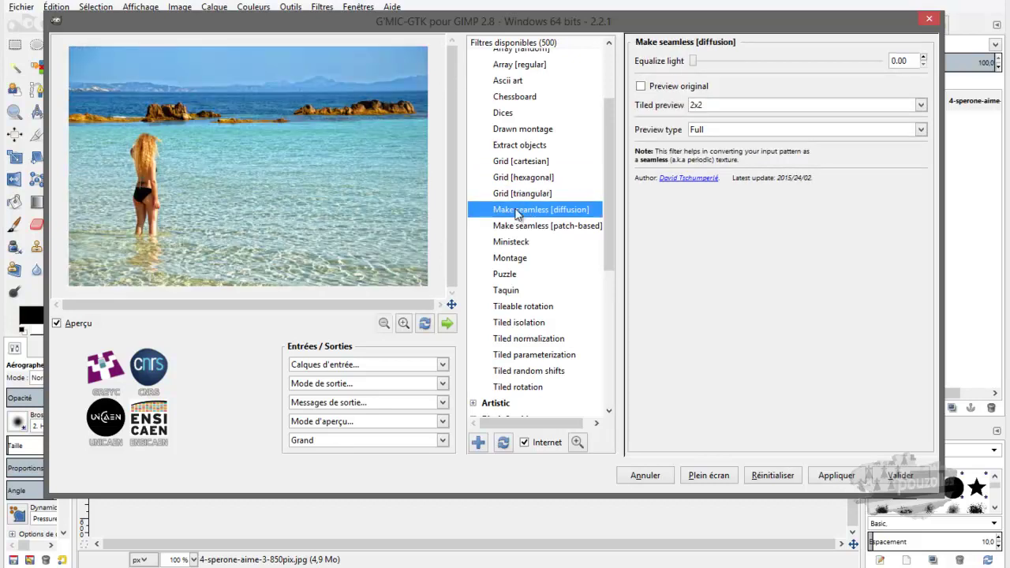
Step: Preview the Puzzle filter with 13 X-tiles, 16 Y-tiles and a Curvature of 1.19
left_click(506, 275)
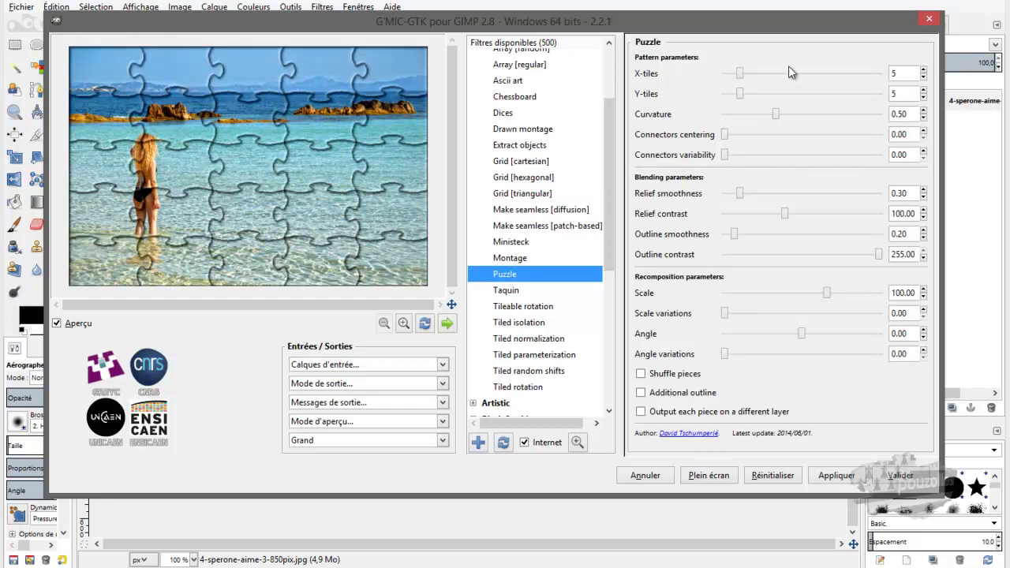
left_click_drag(742, 76, 793, 94)
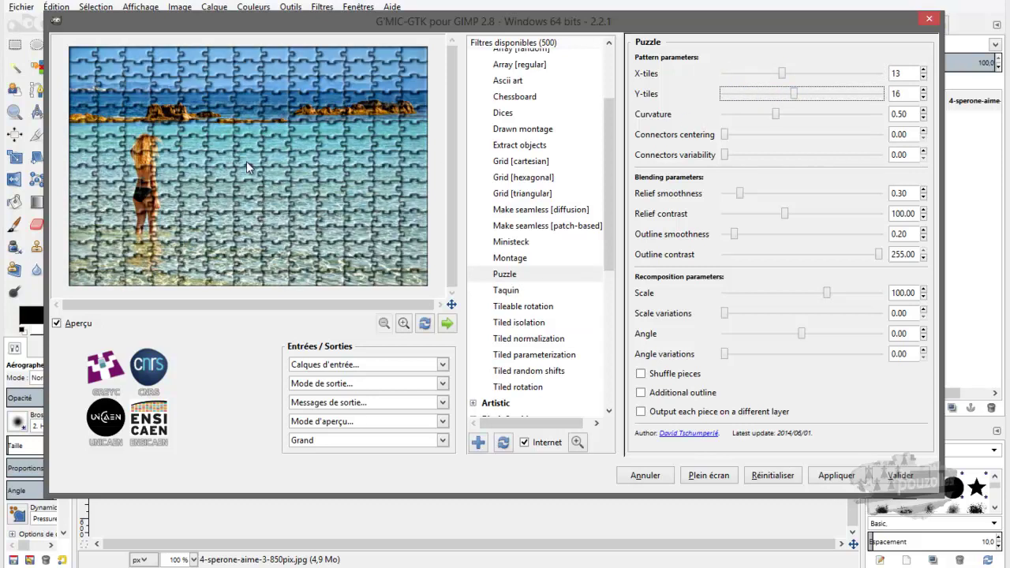
left_click_drag(776, 116, 848, 113)
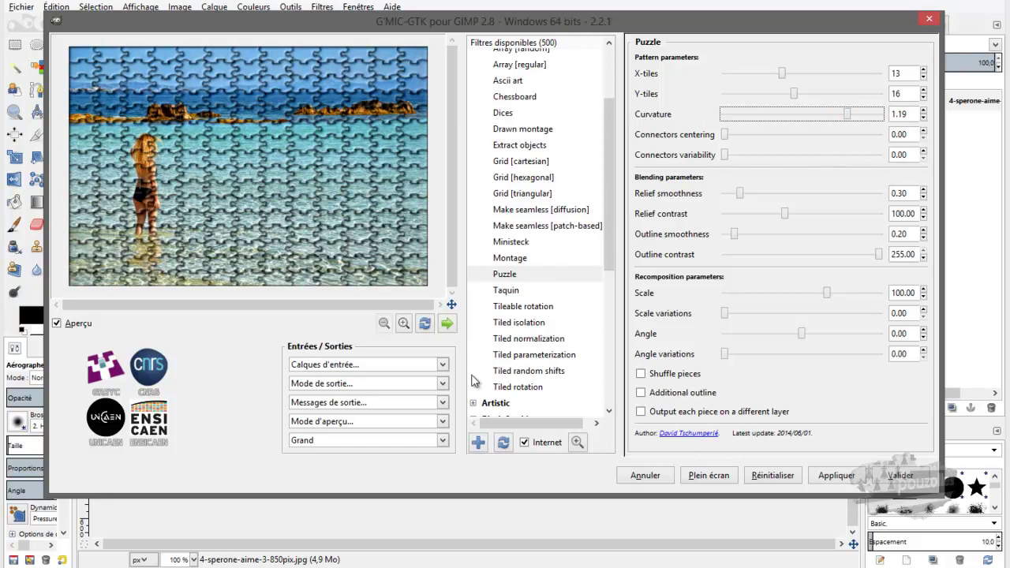
Step: Expand the Artistic category and preview the Taquin, Tileable rotation, Tiled isolation and Tiled normalization filters from Arrays & tiles
left_click(475, 403)
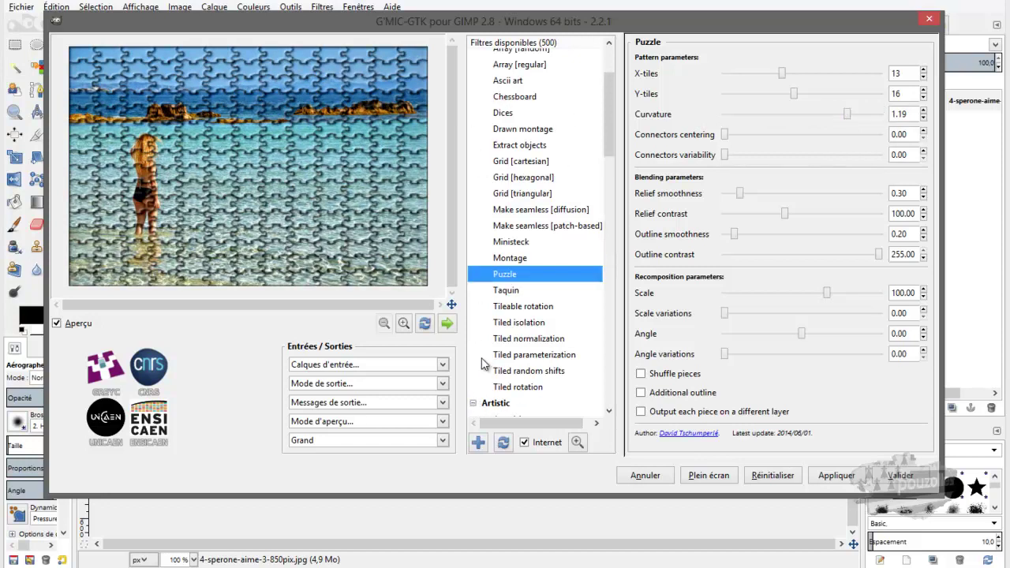
scroll(524, 219, "down", 2)
left_click(517, 201)
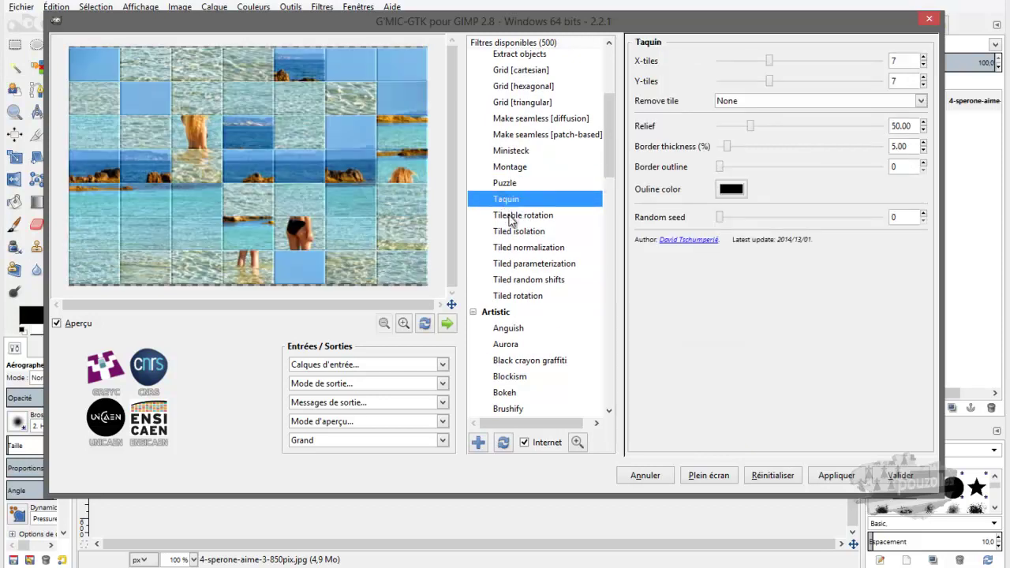
left_click(515, 216)
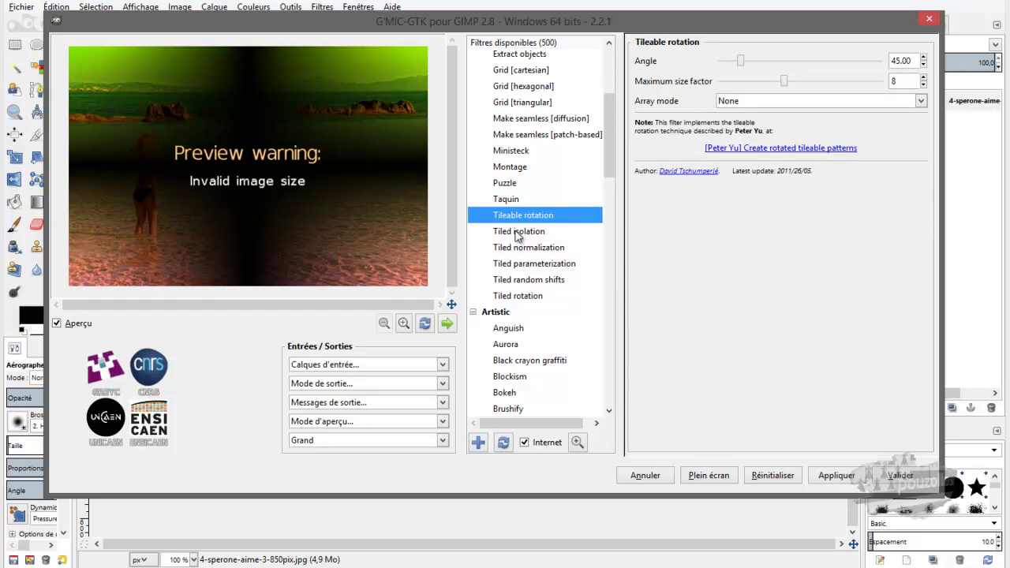
left_click(518, 233)
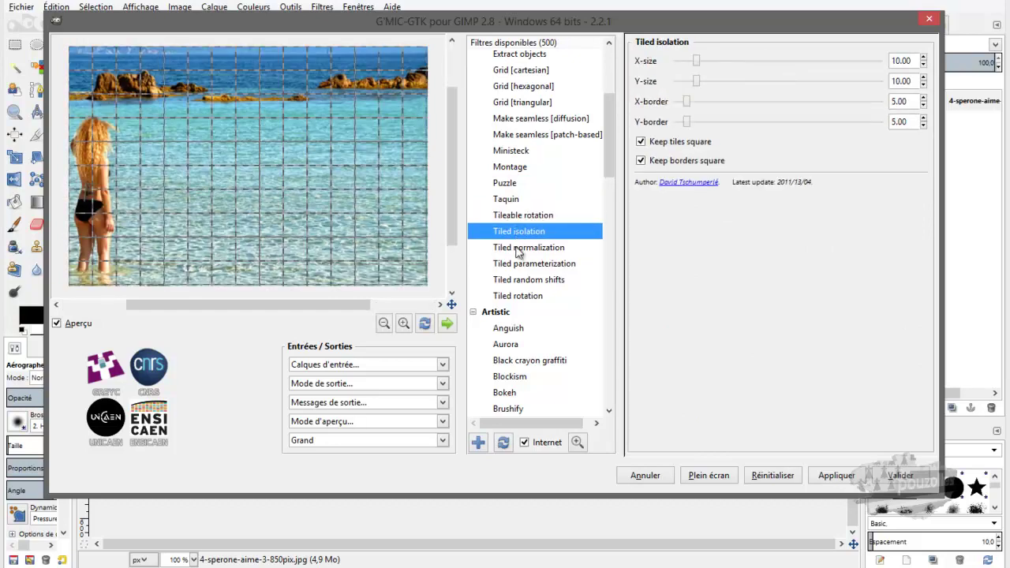
left_click(519, 250)
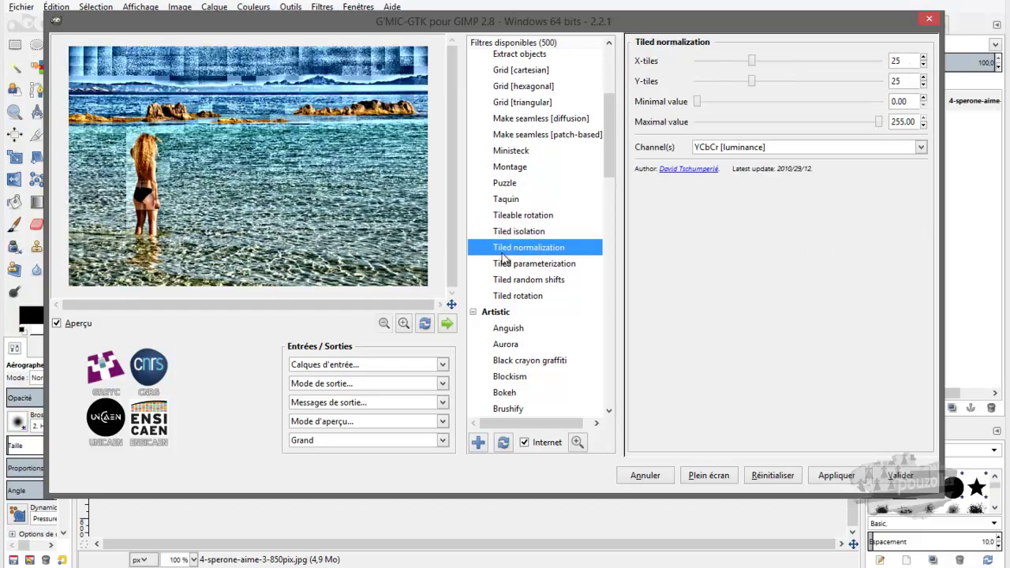
Step: Preview the Artistic filters Anguish, Aurora, Black crayon graffiti, Brushify and Circle abstraction on the image
left_click(497, 311)
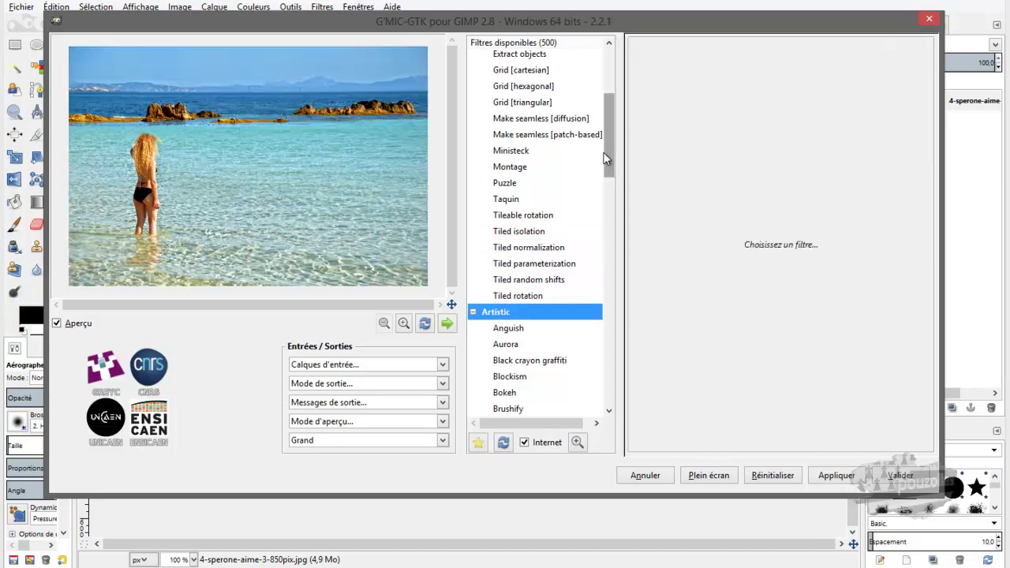
left_click_drag(608, 150, 610, 209)
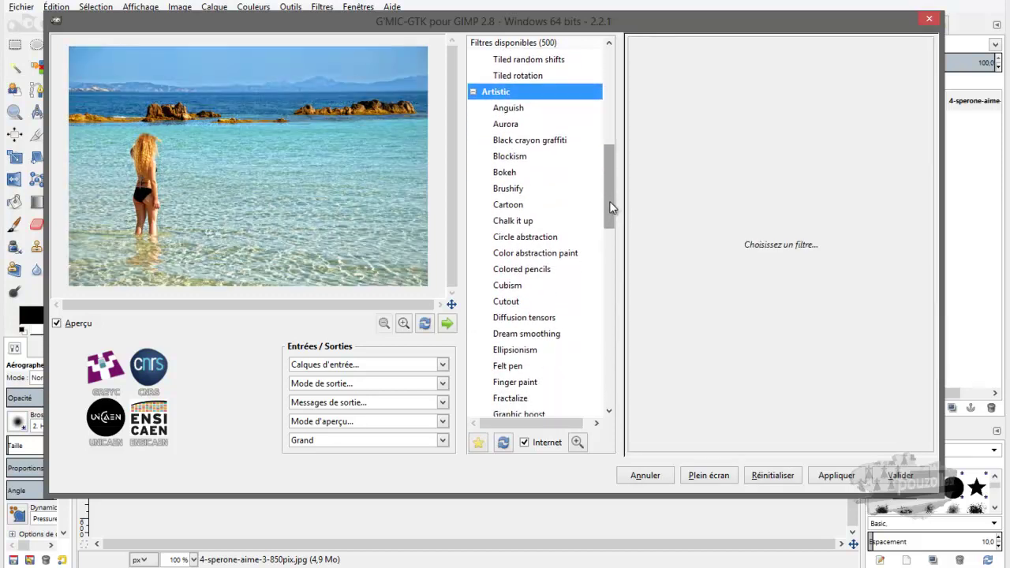
left_click(508, 100)
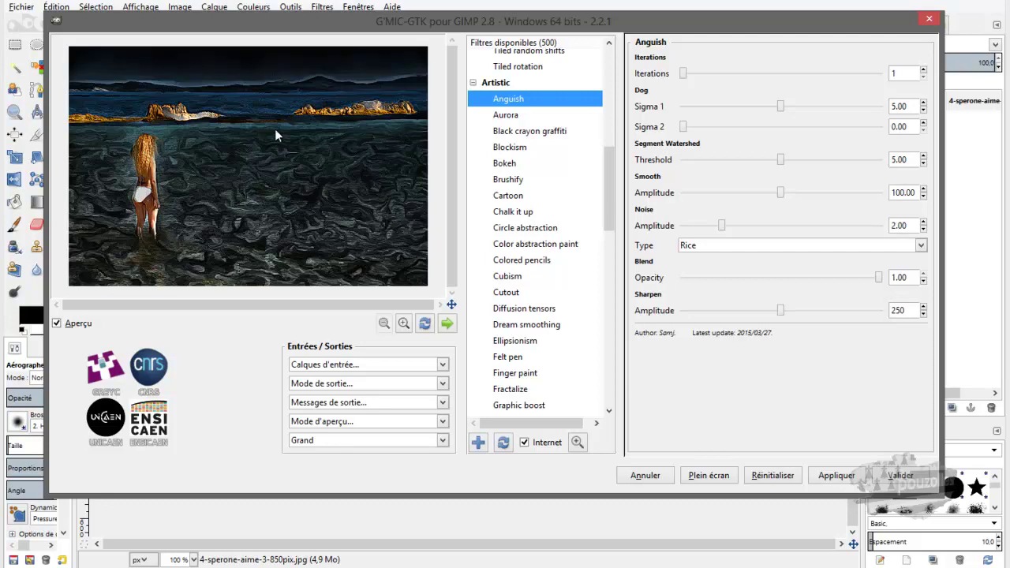
left_click(506, 117)
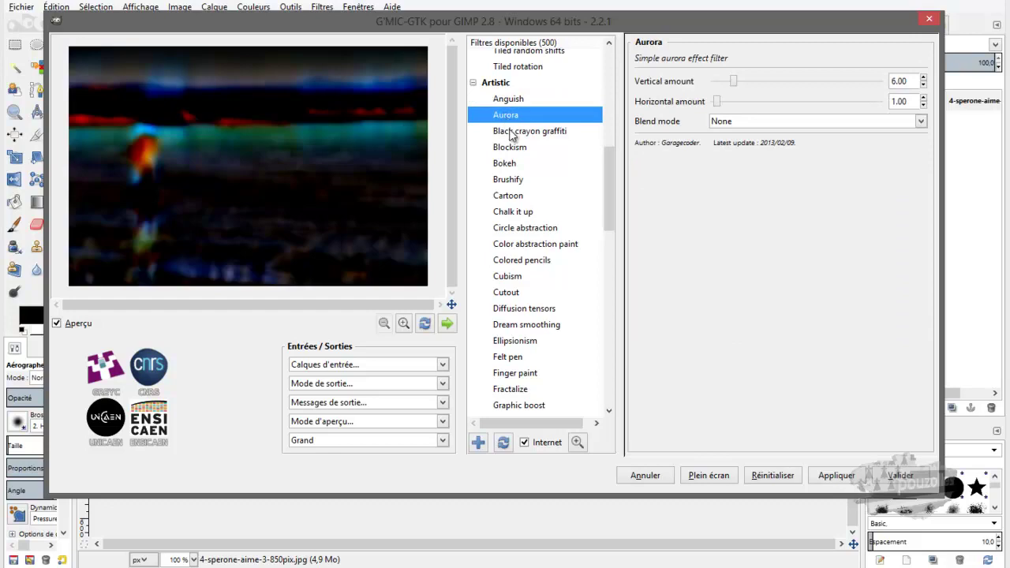
left_click(510, 132)
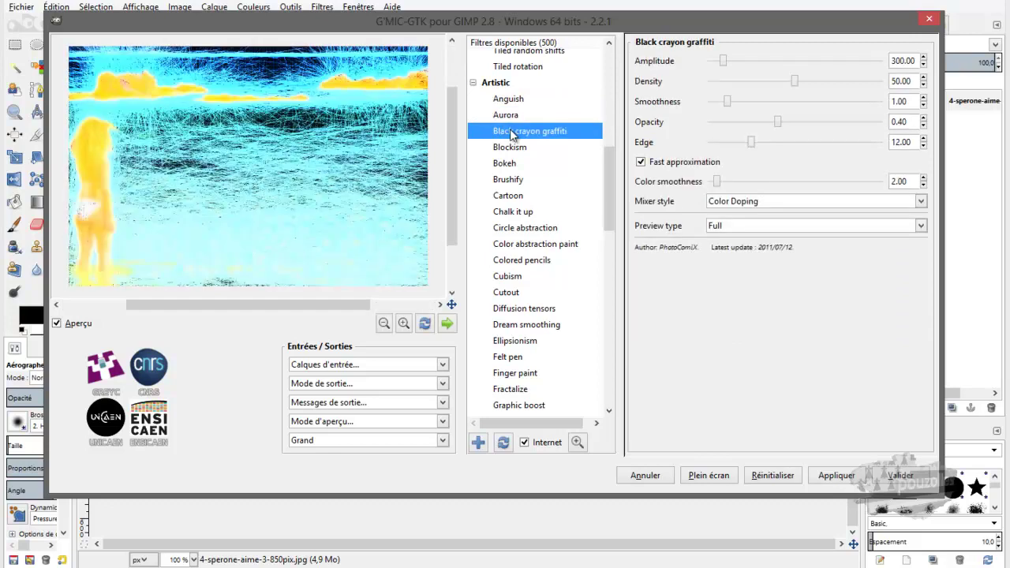
left_click(509, 180)
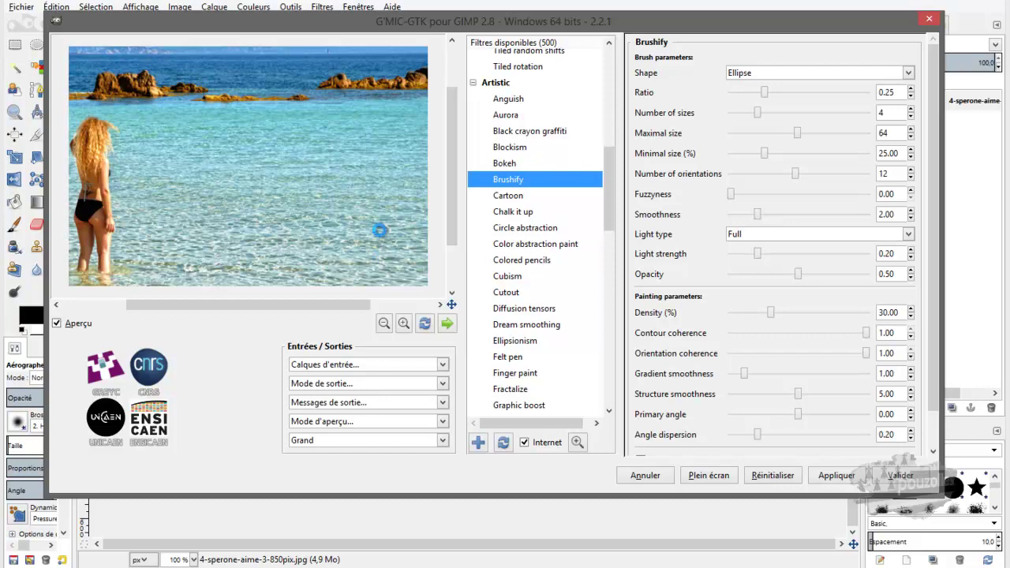
left_click(517, 228)
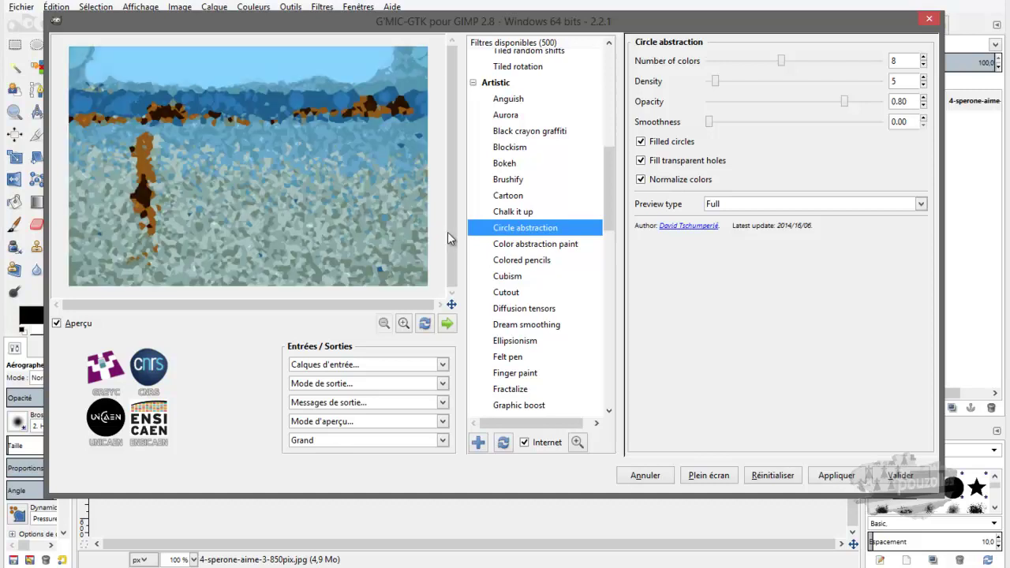
Step: Collapse Artistic, expand Contours and preview its Isophotes, Laplacian and Gradient norm filters
left_click(473, 83)
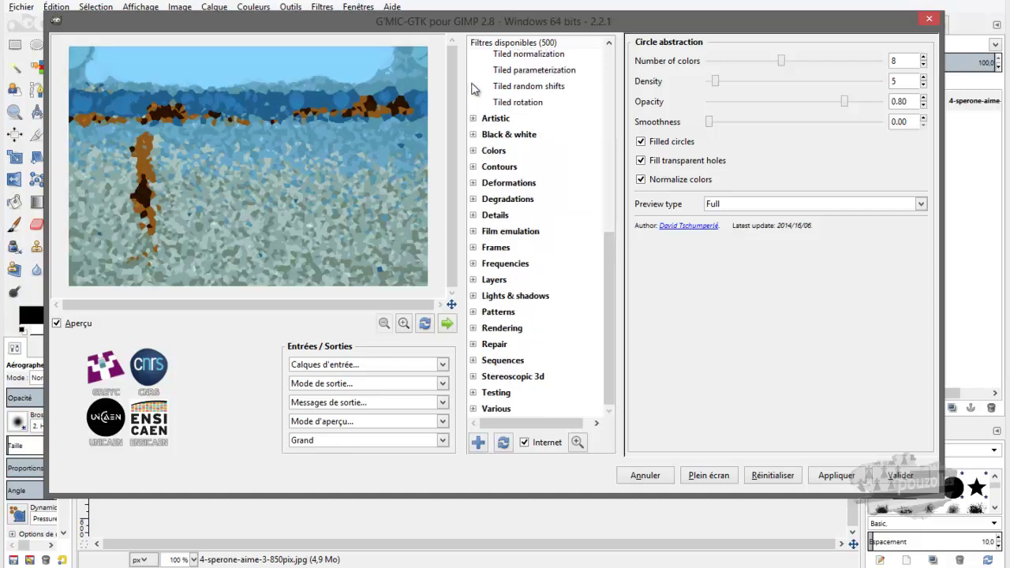
left_click(474, 168)
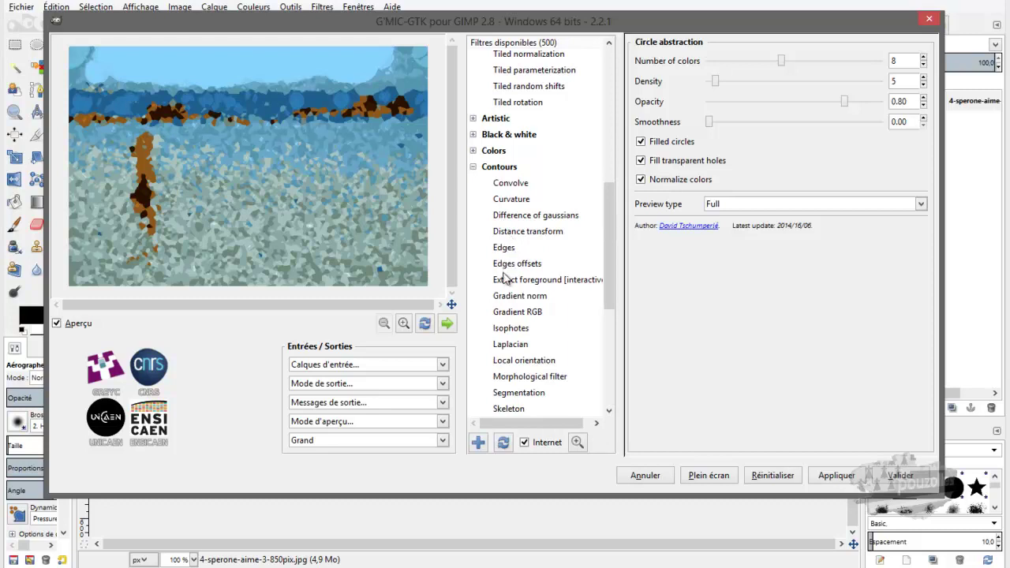
left_click(506, 329)
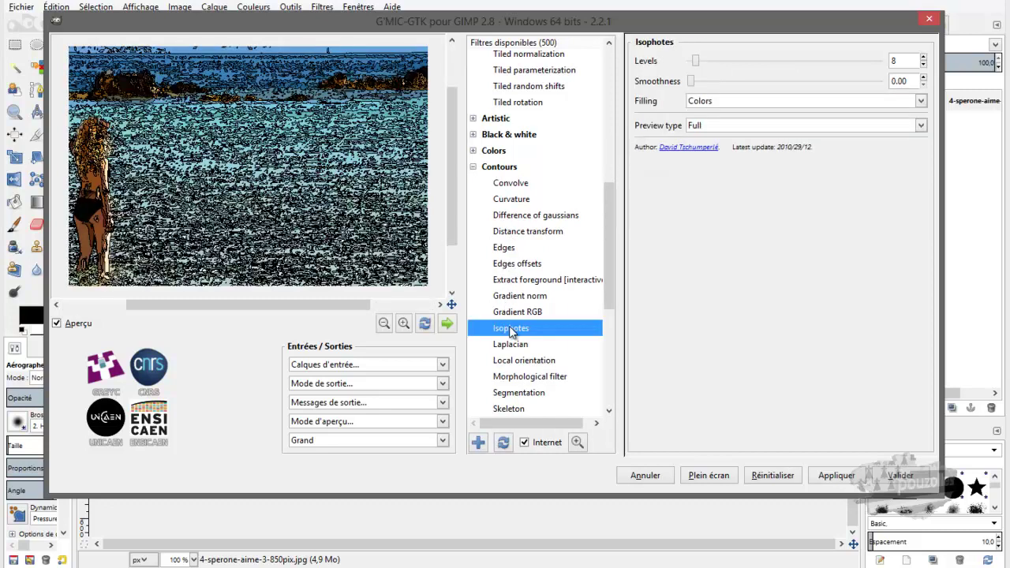
left_click(511, 346)
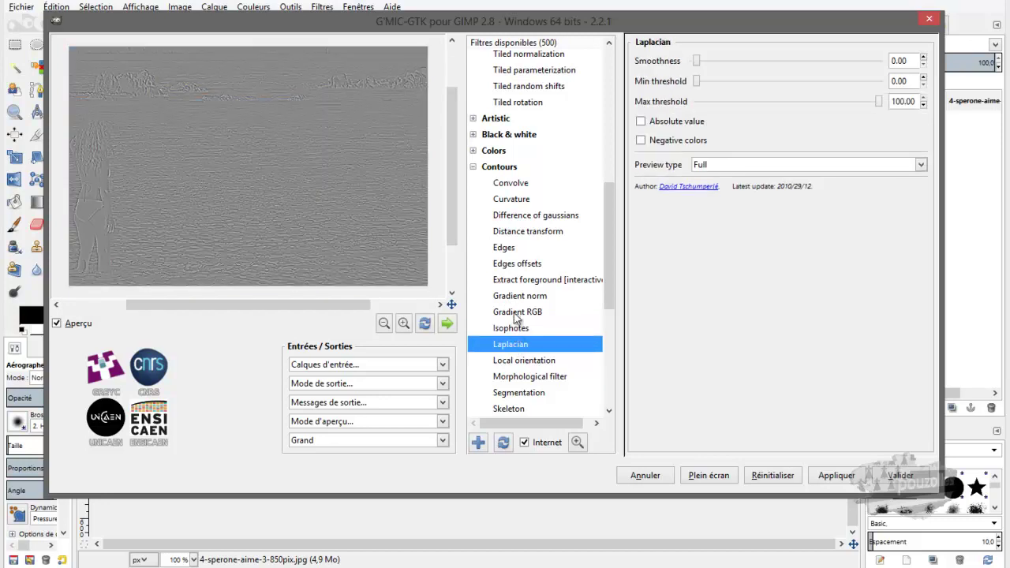
left_click(518, 304)
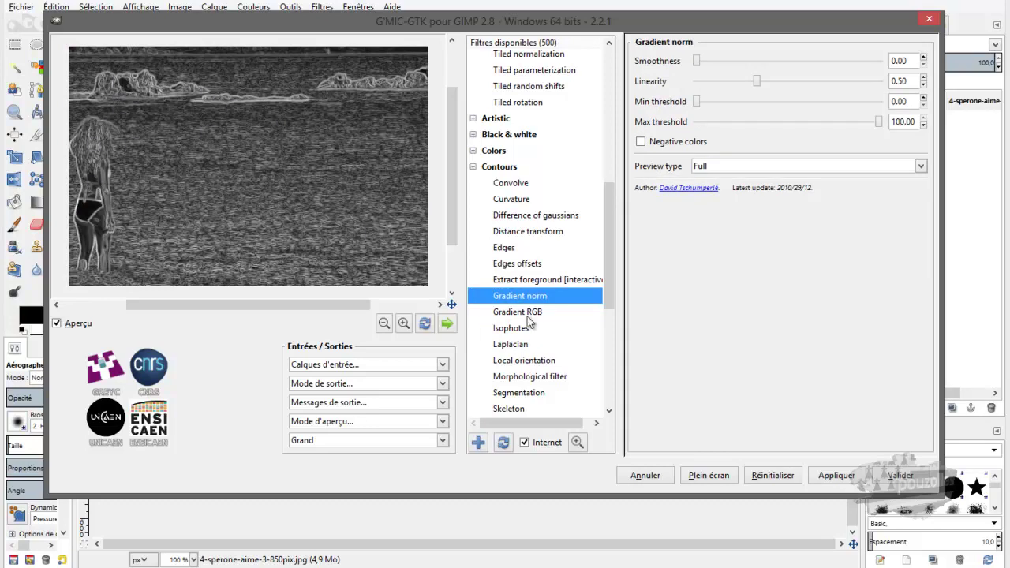
Step: Expand Deformations and preview its Crease, Distort lens, Equirectangular to nadir-zenith, Euclidean - polar and Fish-eye filters
left_click_drag(606, 259, 608, 338)
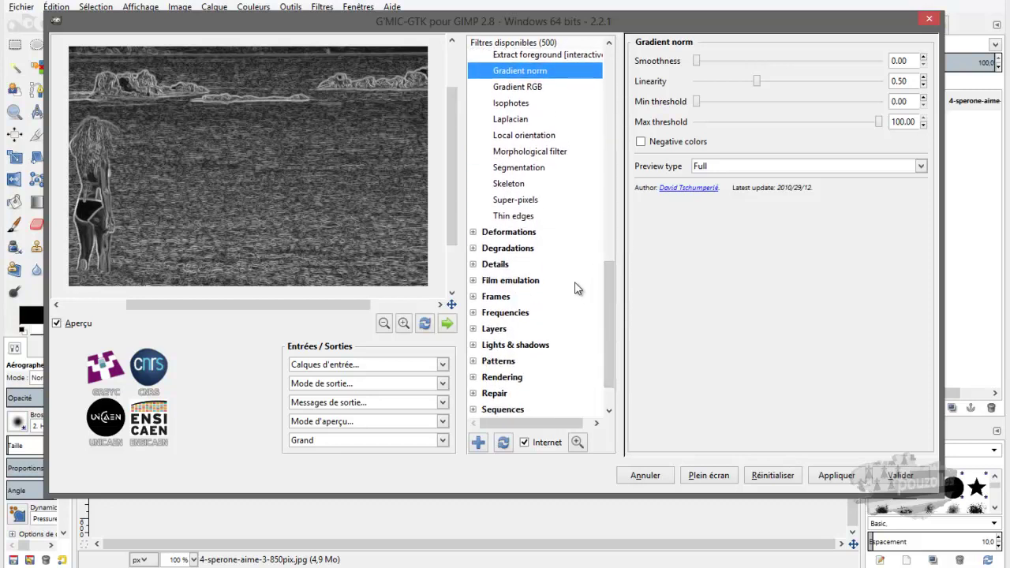
left_click(474, 236)
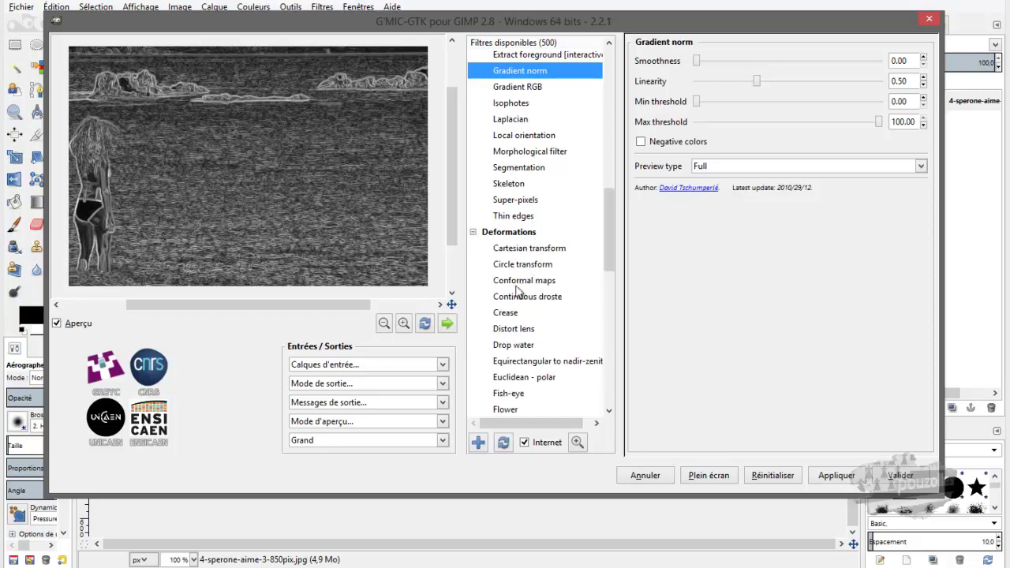
left_click(512, 313)
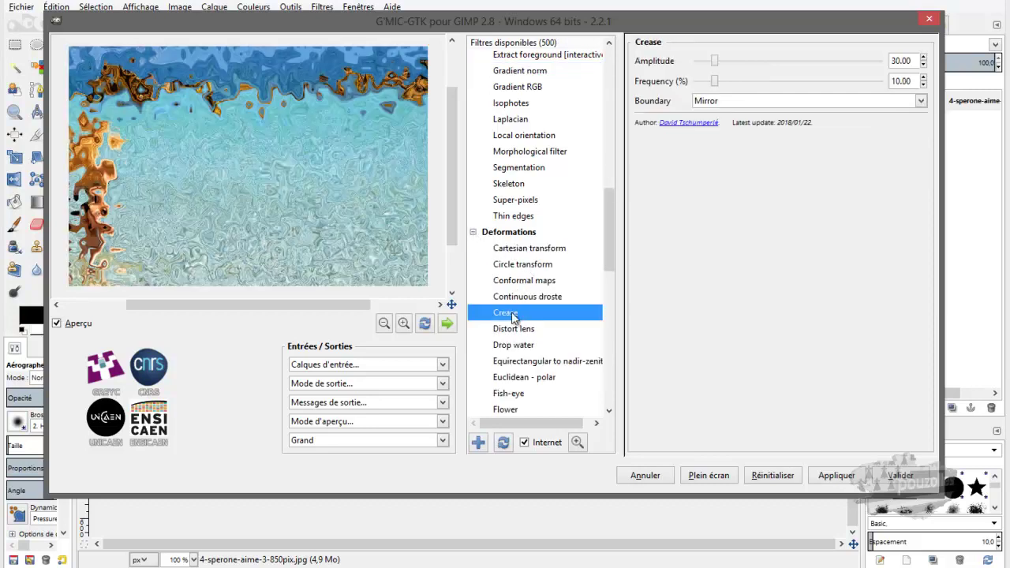
left_click(513, 329)
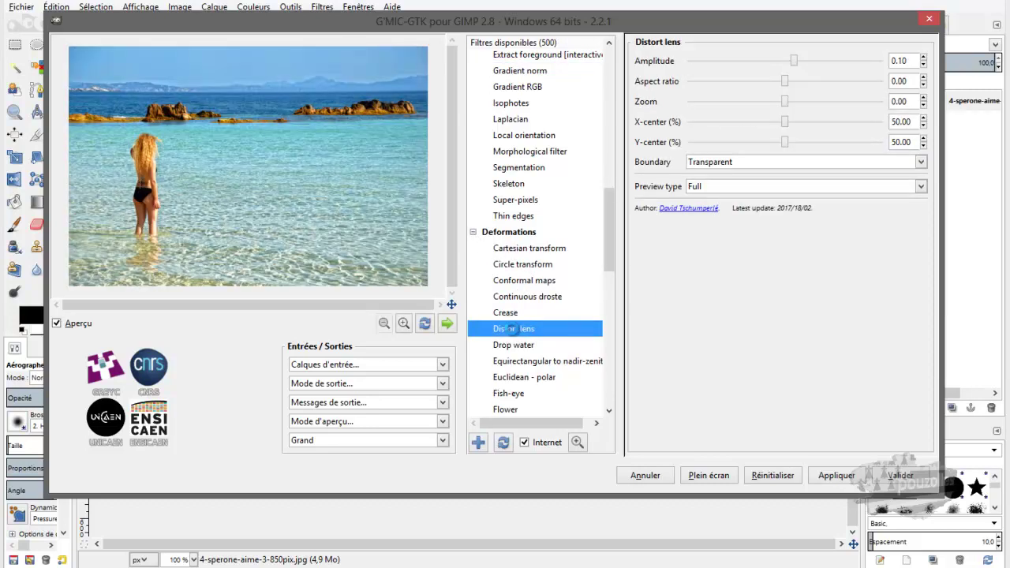
left_click(507, 366)
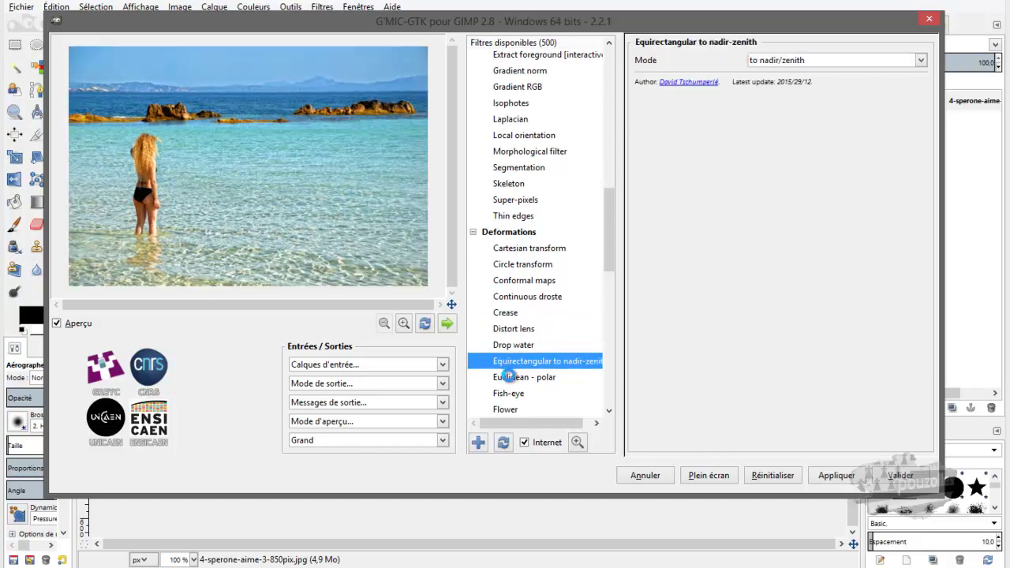
left_click(510, 378)
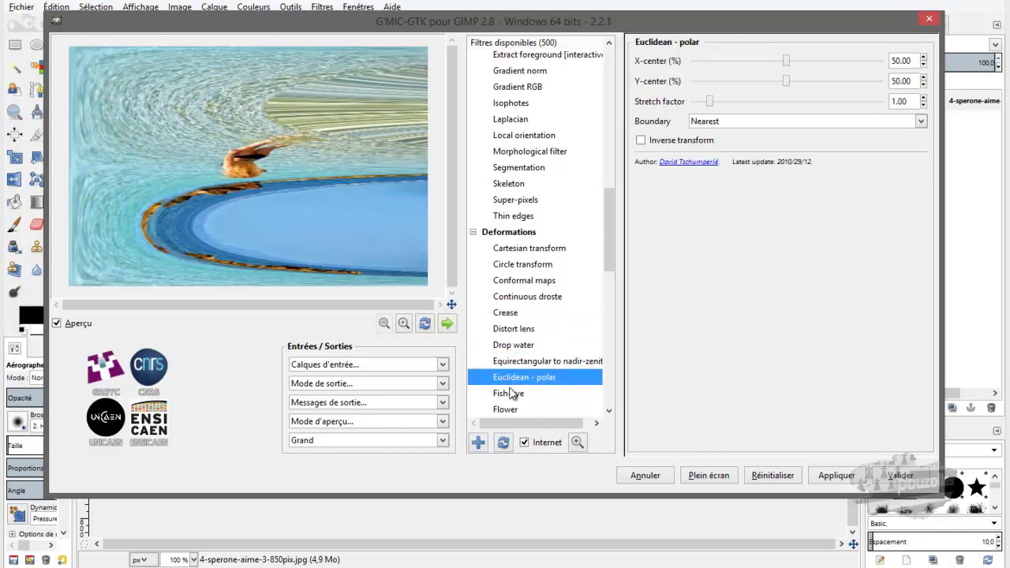
left_click(512, 395)
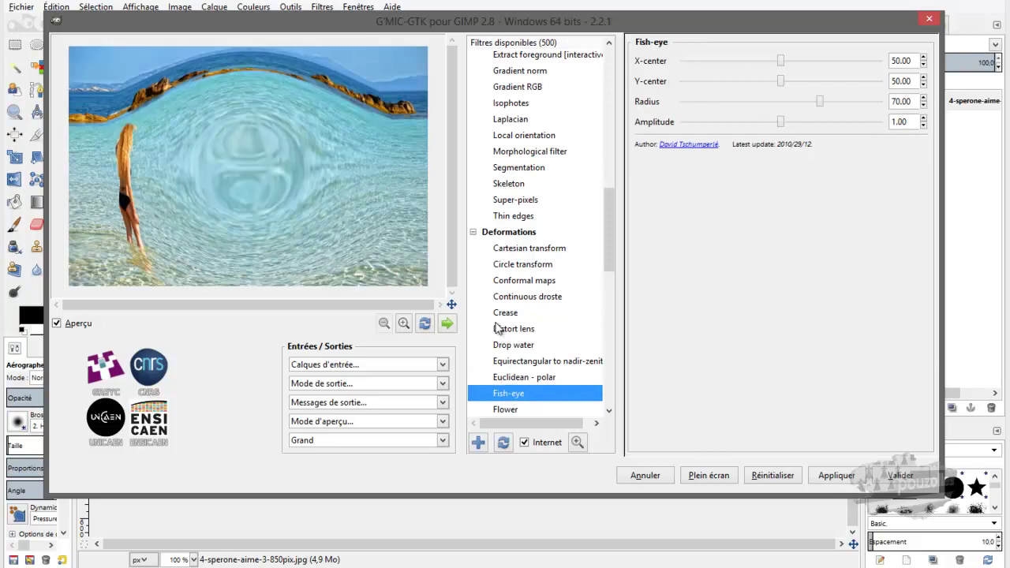
Step: Preview the Flower and Kaleidoscope [polar] deformation filters on the image
scroll(502, 317, "down", 1)
scroll(503, 335, "down", 1)
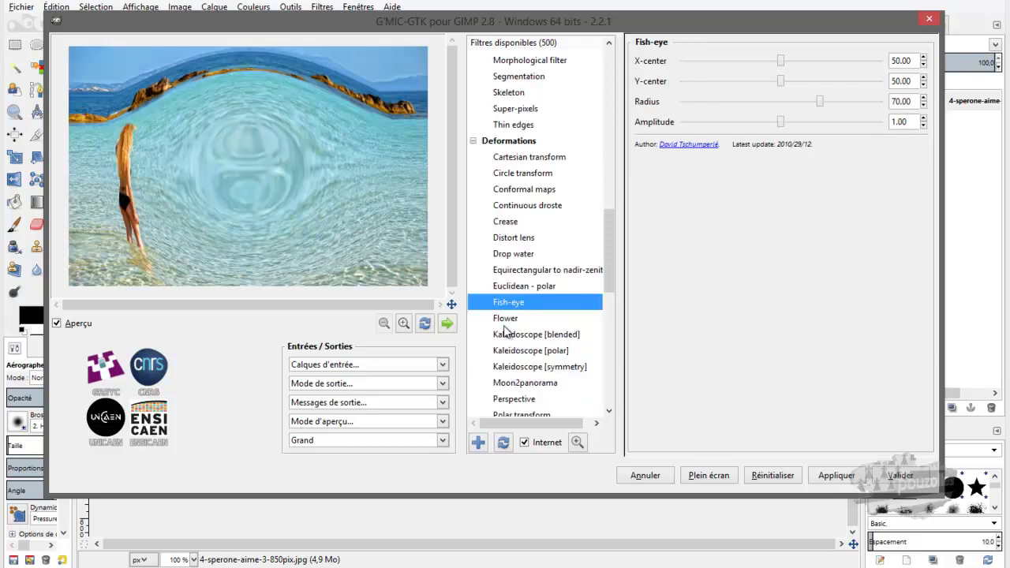
left_click(506, 320)
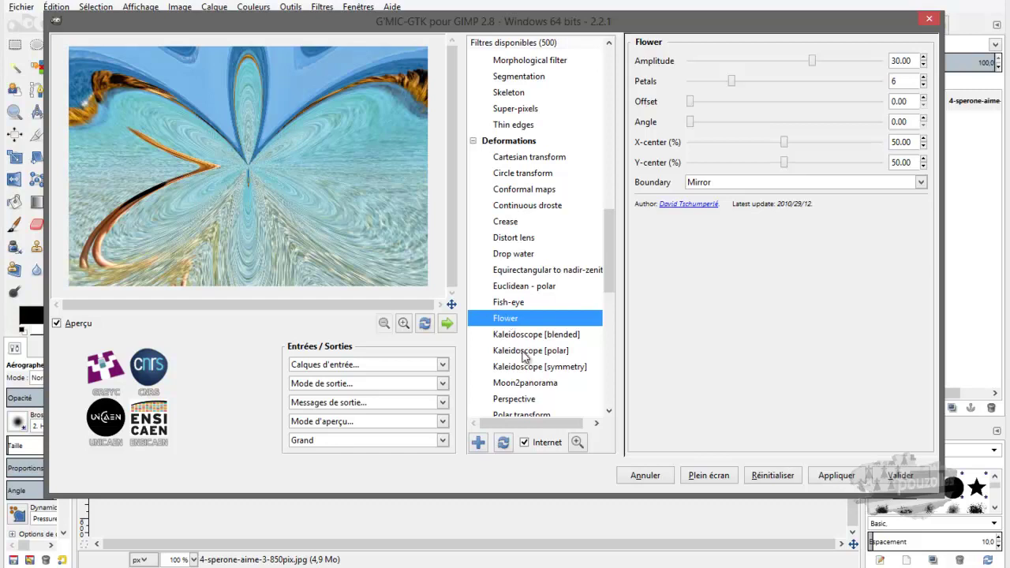
left_click(525, 351)
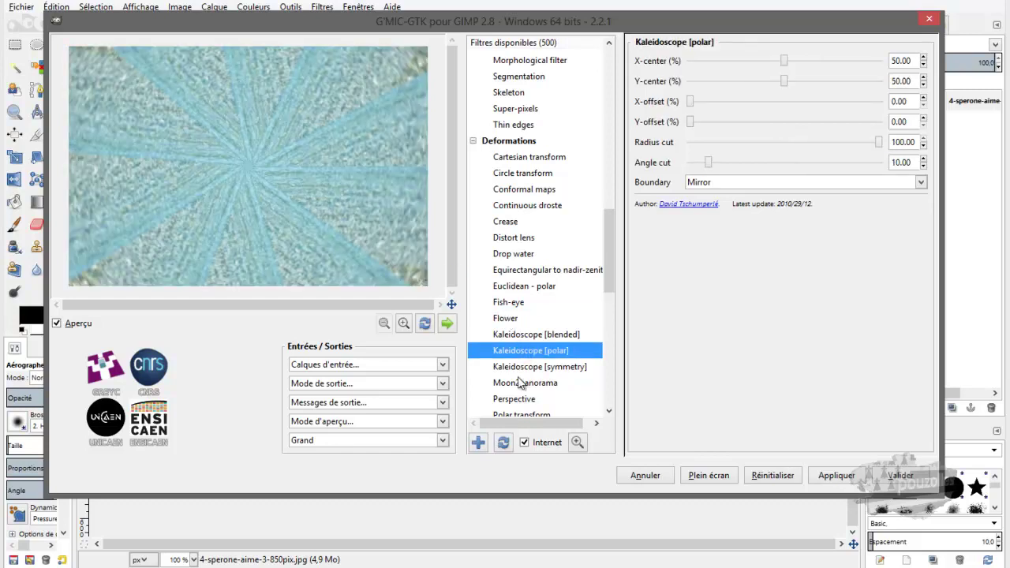
Step: Preview the Perspective, Wind and Zoom deformation filters on the image
left_click(517, 401)
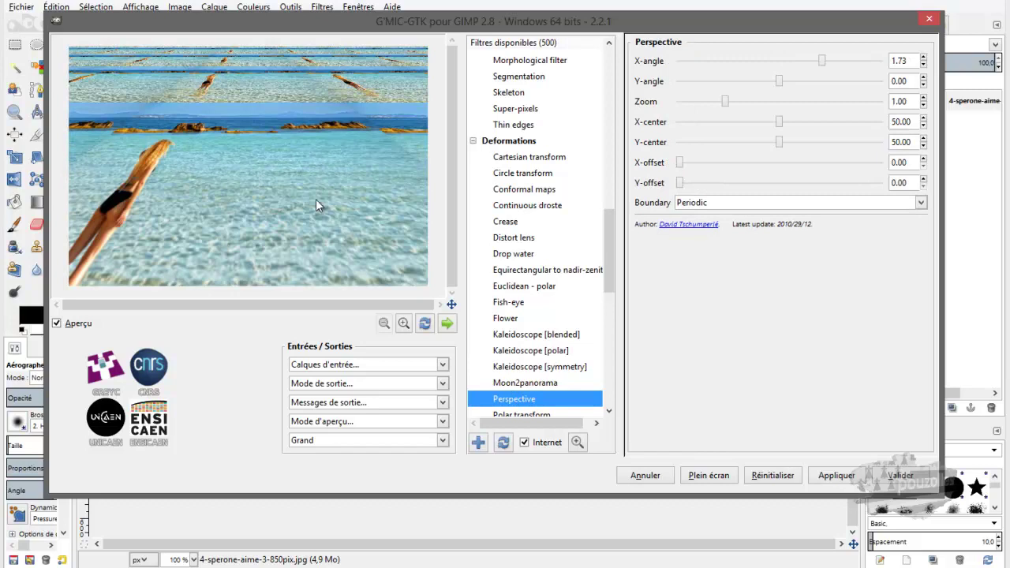
scroll(528, 272, "down", 4)
scroll(562, 285, "down", 2)
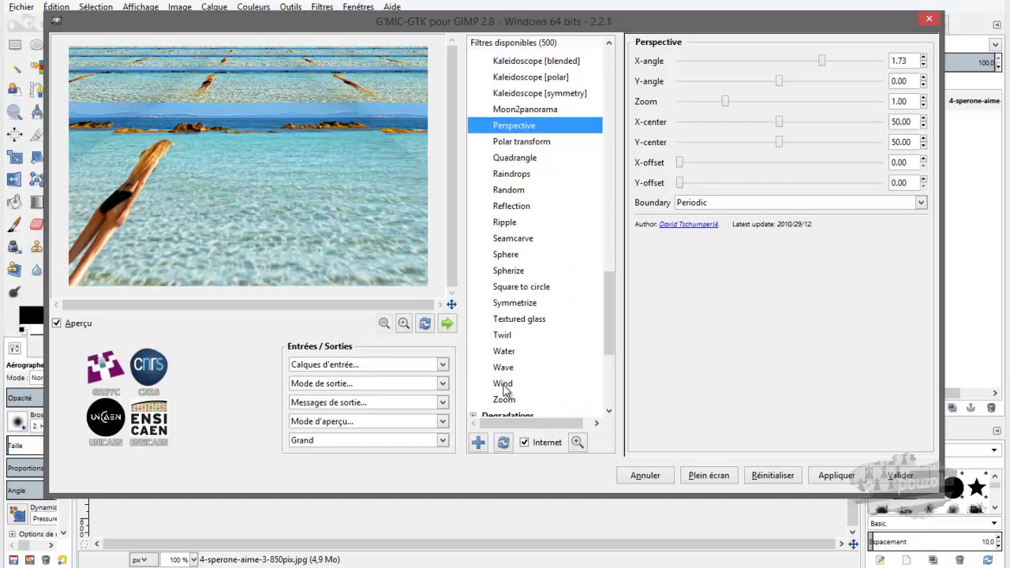
left_click(504, 384)
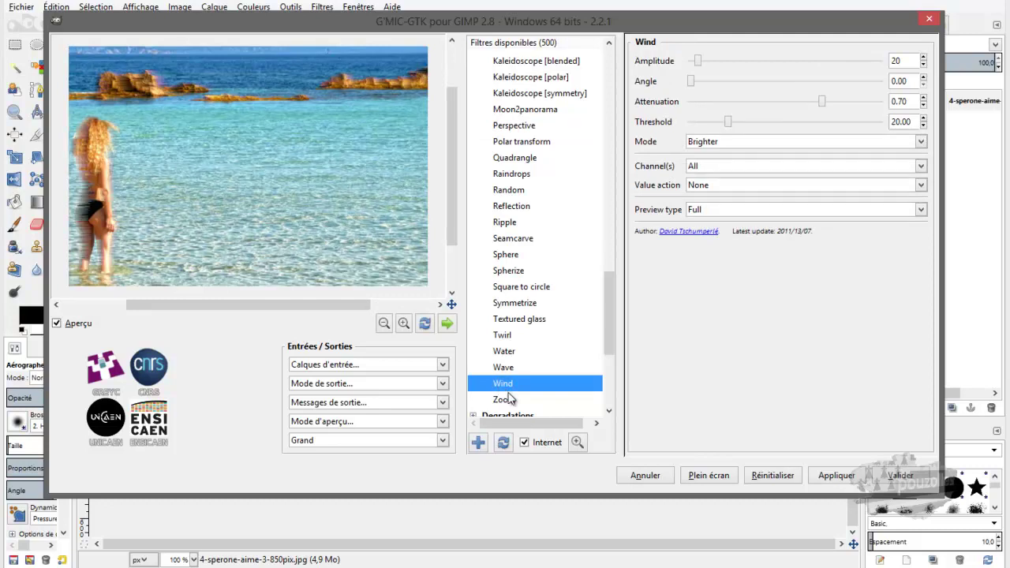
left_click(504, 400)
Step: Look through the list of filter categories from Artistic and Contours down to Various
scroll(534, 355, "down", 3)
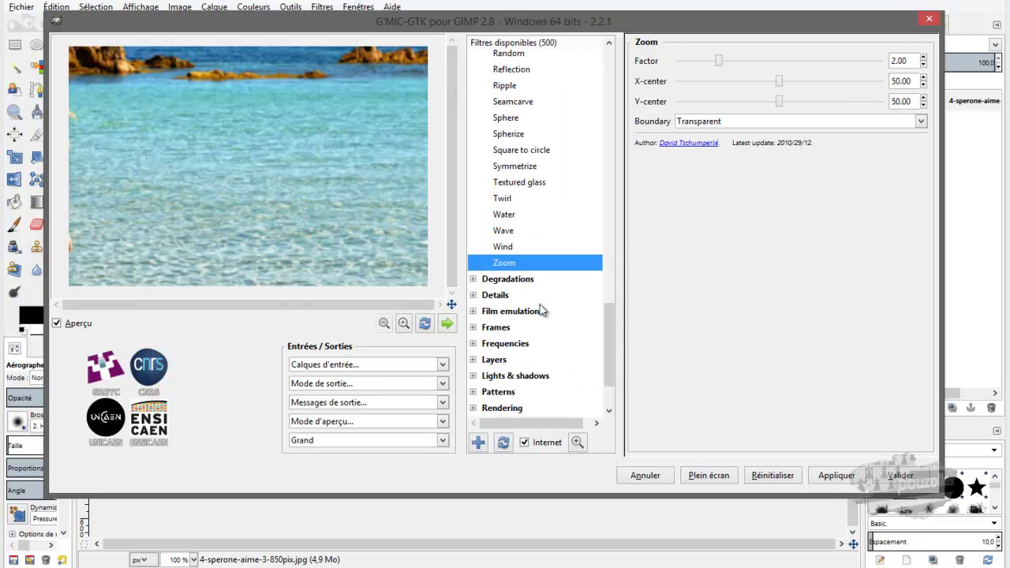
scroll(545, 318, "down", 1)
scroll(547, 319, "down", 1)
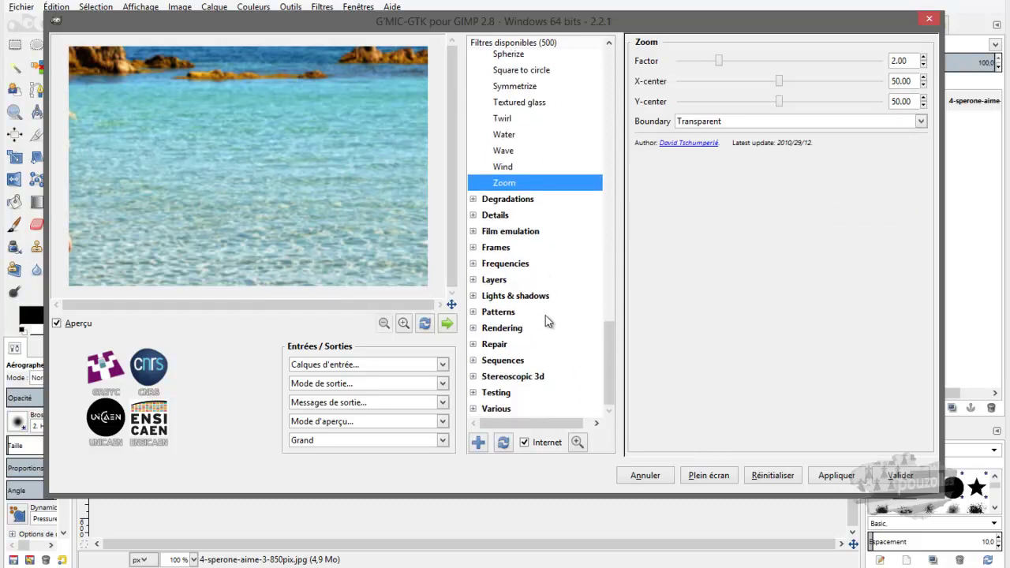
scroll(545, 315, "up", 6)
scroll(543, 314, "up", 7)
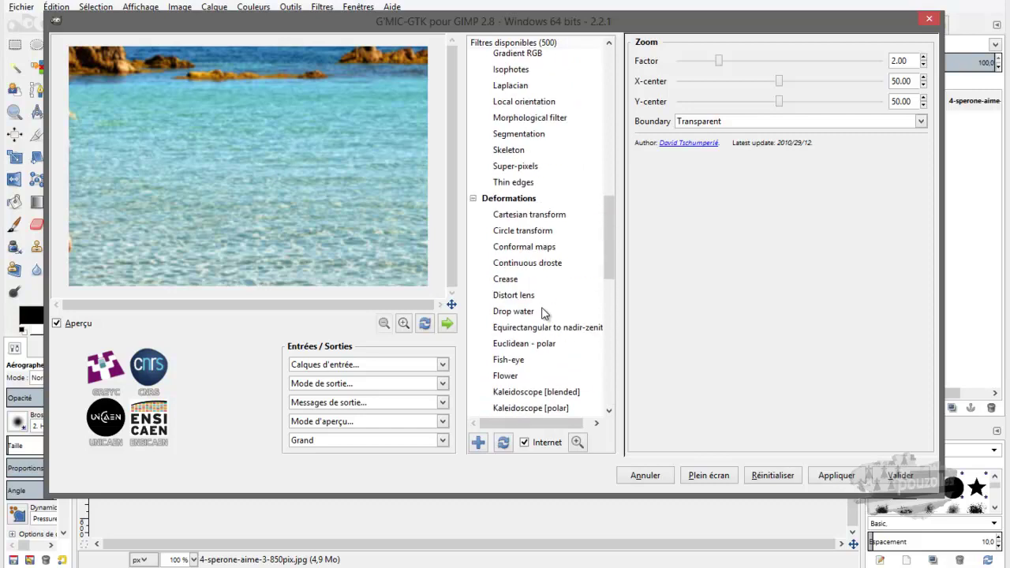
scroll(543, 311, "up", 4)
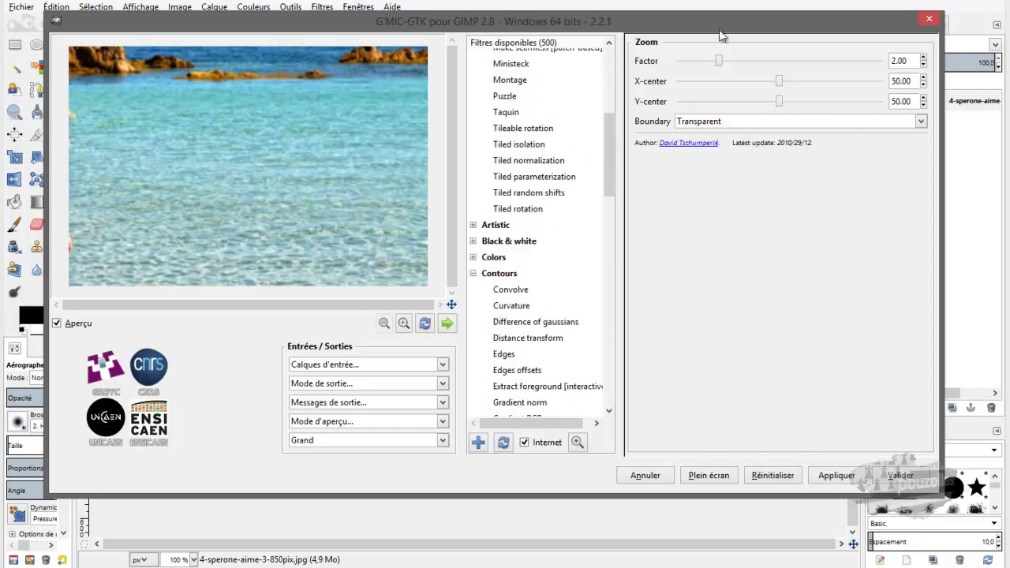
scroll(555, 261, "down", 11)
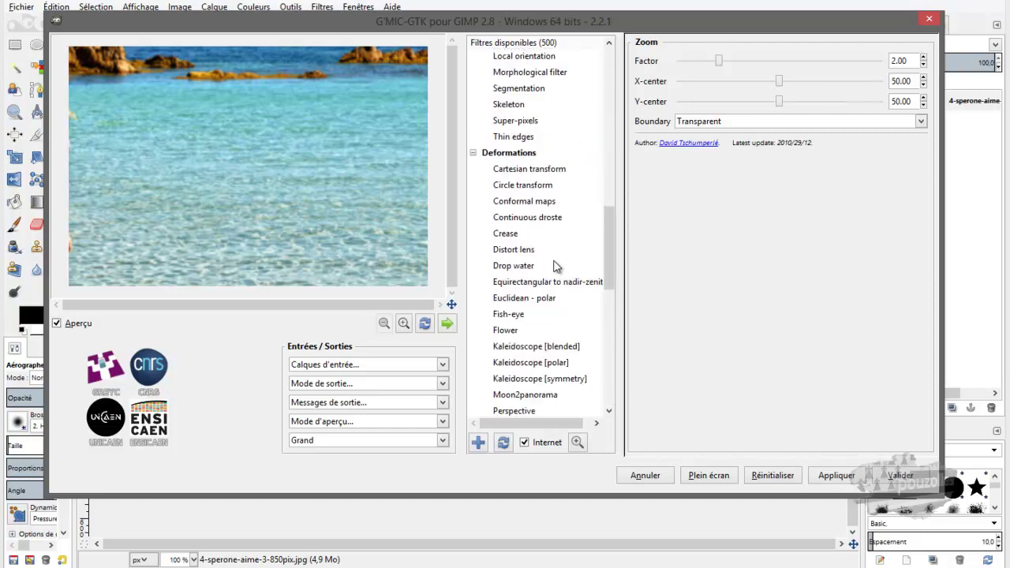
scroll(555, 267, "down", 6)
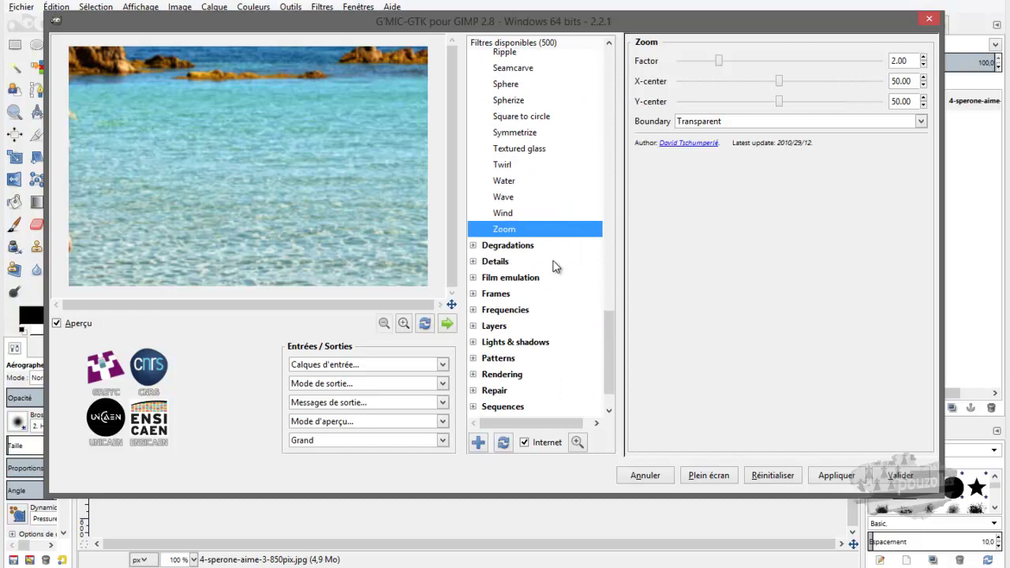
Step: Expand Degradations and preview its Blur [glow] filter with the amplitude lowered to 0.90
left_click(473, 246)
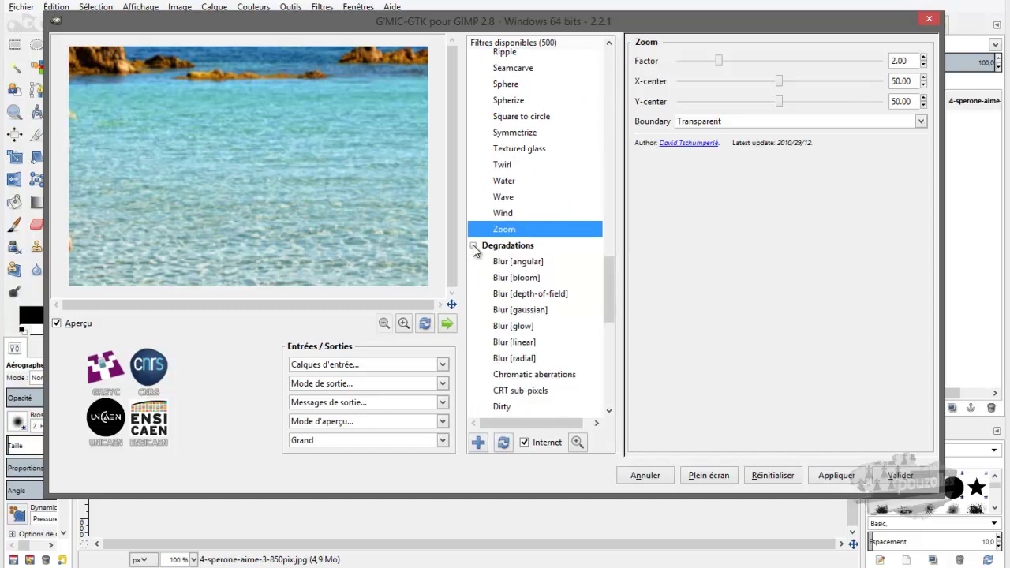
left_click(512, 328)
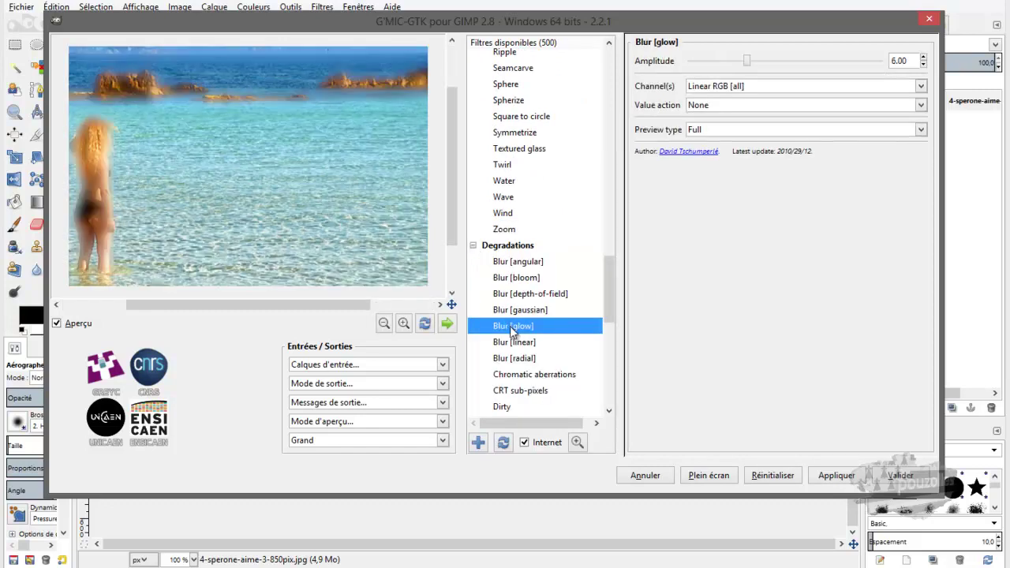
left_click_drag(748, 65, 699, 62)
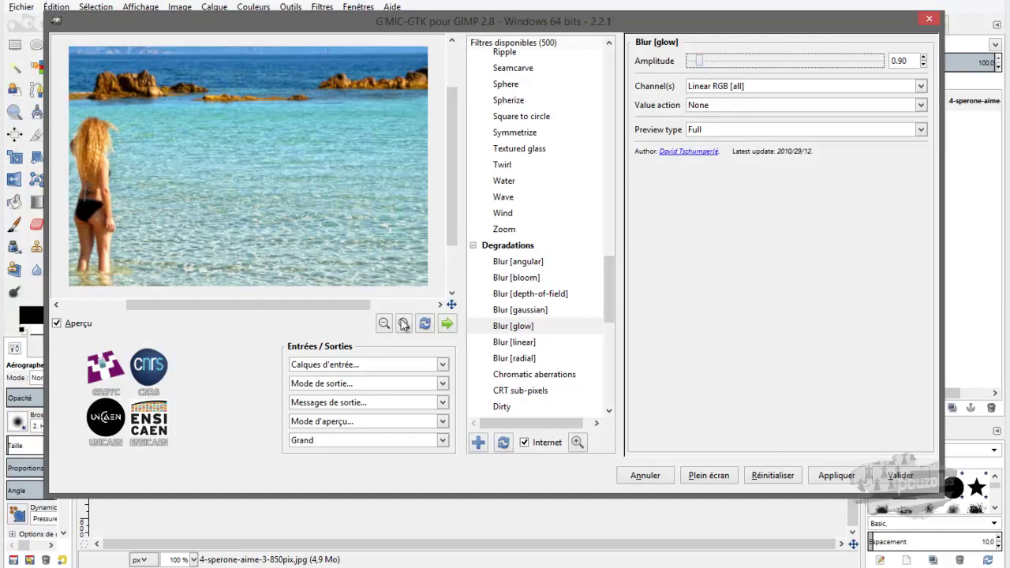
Step: Preview the Blur [linear] filter, and Blur [radial] with amplitude 2.01 and X-center 16.73 %
left_click_drag(606, 292, 608, 316)
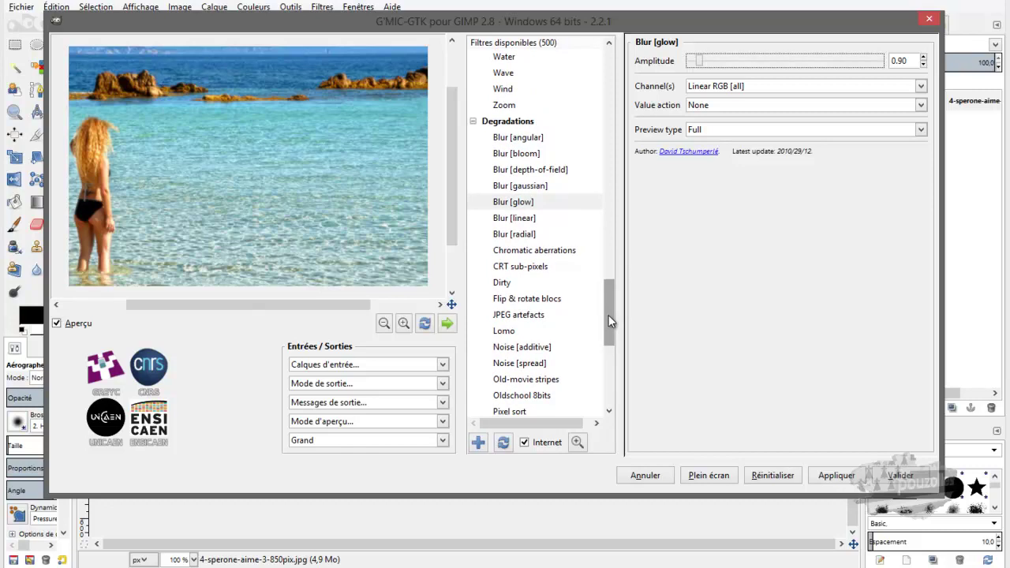
left_click(500, 223)
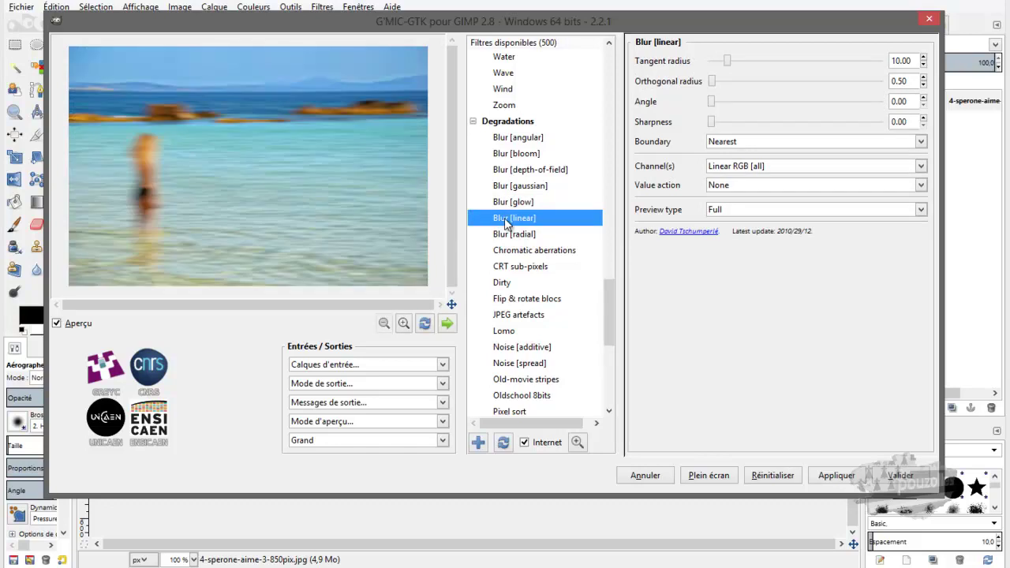
left_click(513, 235)
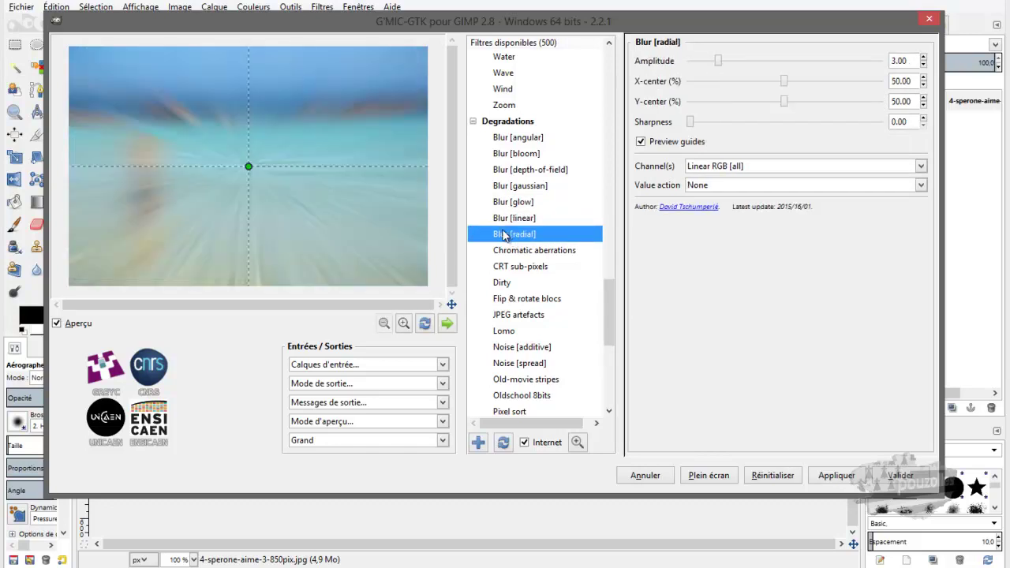
mouse_move(717, 61)
left_mouse_down()
mouse_move(783, 60)
mouse_move(707, 61)
left_mouse_up()
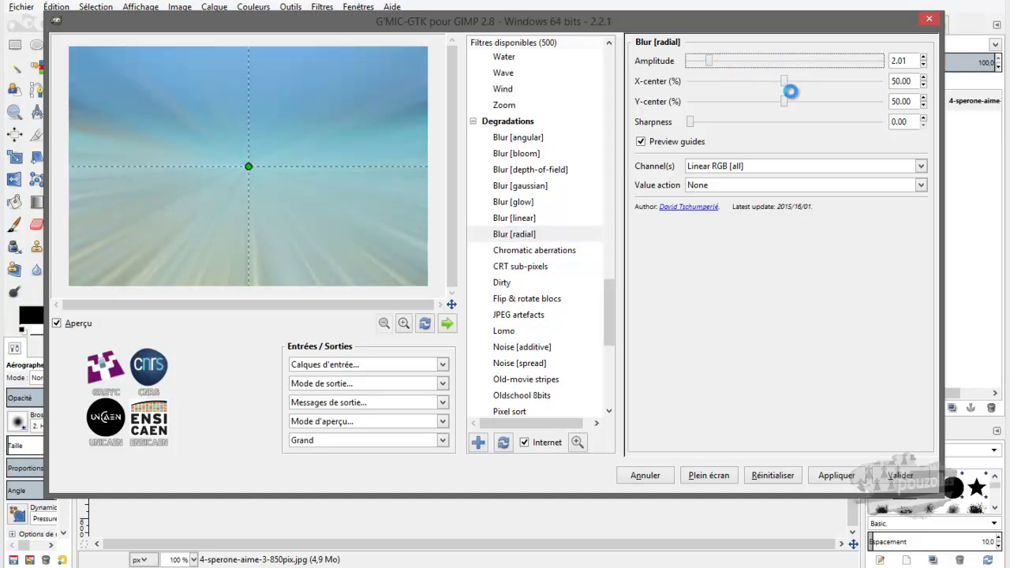
left_click_drag(783, 81, 722, 81)
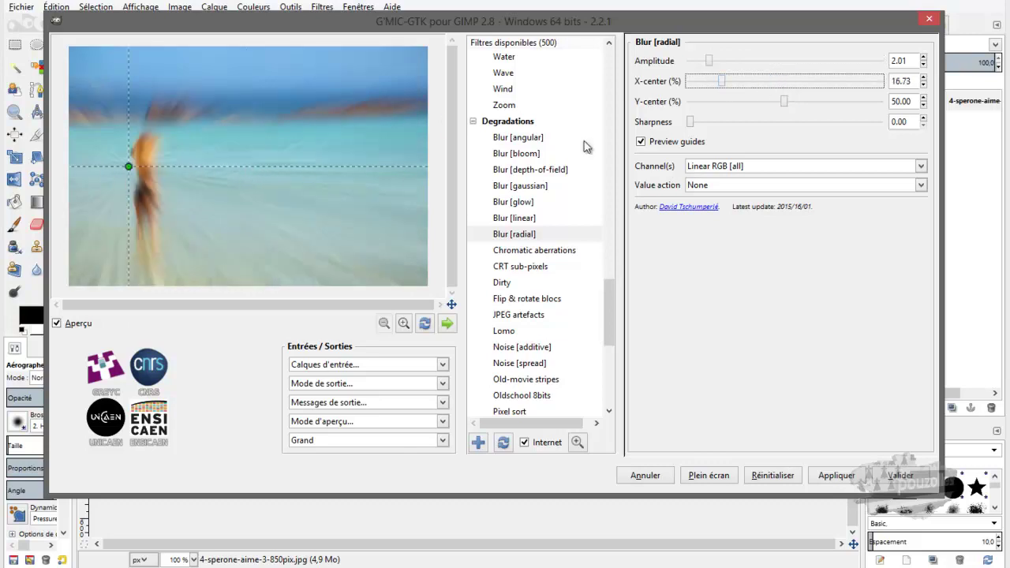
Step: Preview the Noise [additive] filter at a high amplitude of 99.25 and at 50
left_click(512, 348)
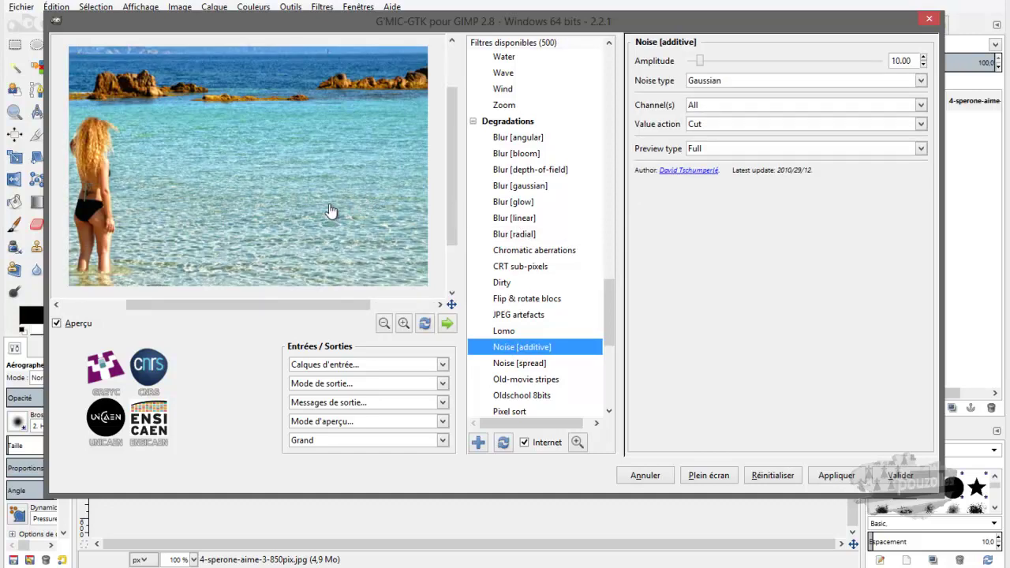
left_click_drag(701, 61, 787, 61)
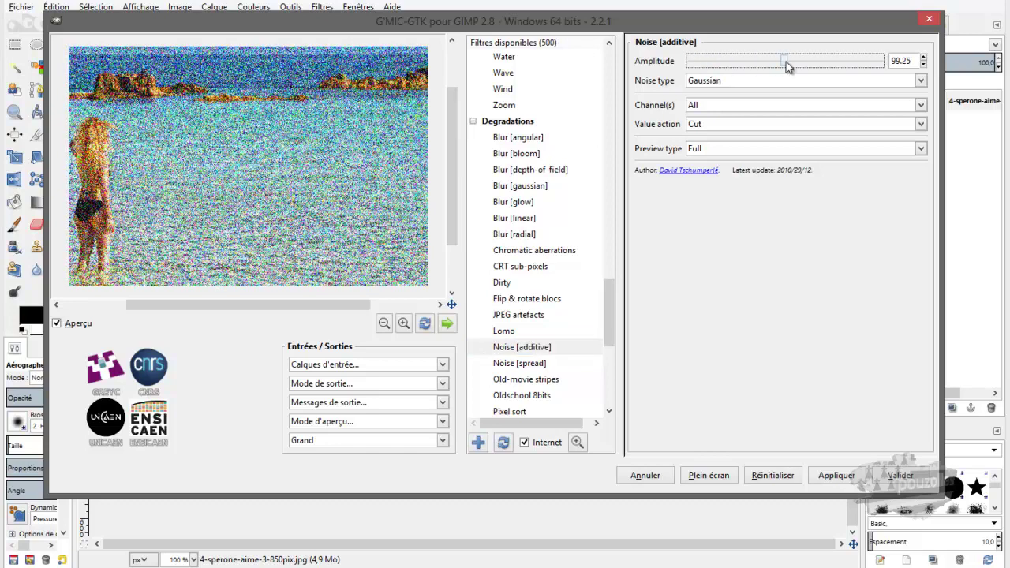
left_click_drag(786, 64, 739, 62)
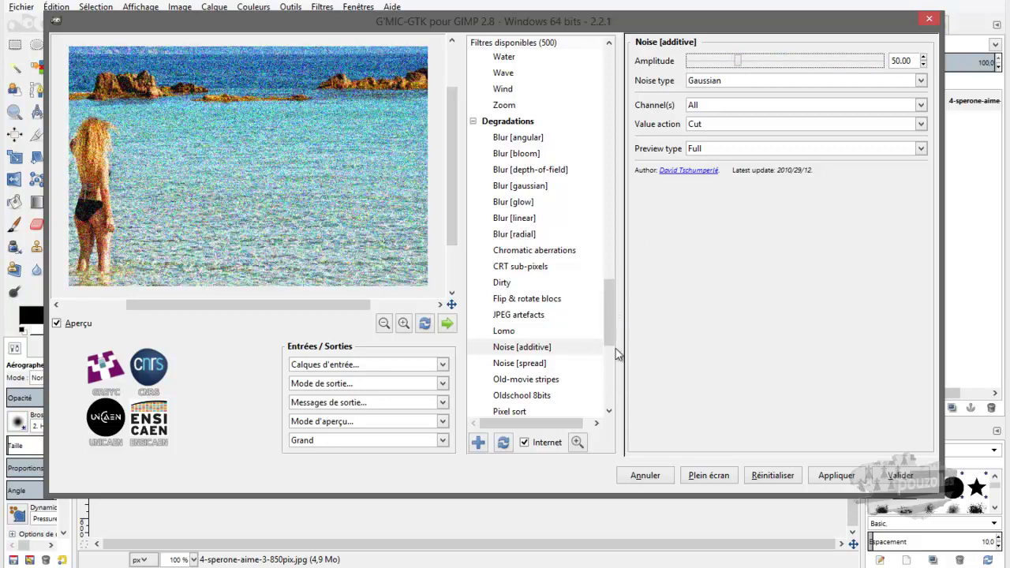
Step: Expand Black & white and preview its Charcoal, Colorize [interactive], Colorize [photographs] and Colorize [with colormap] filters
left_click_drag(609, 318, 611, 159)
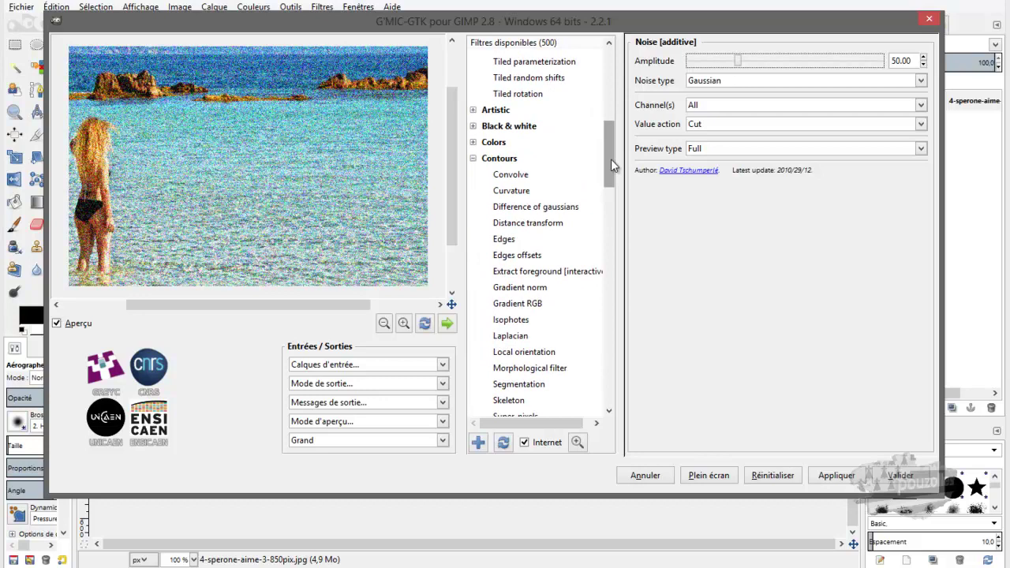
left_click_drag(611, 158, 611, 162)
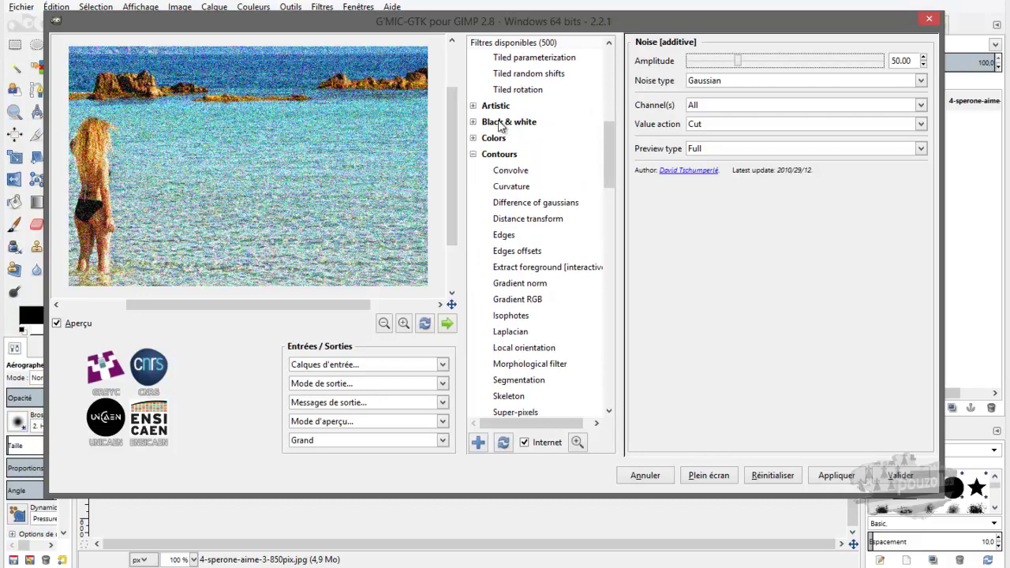
left_click(474, 123)
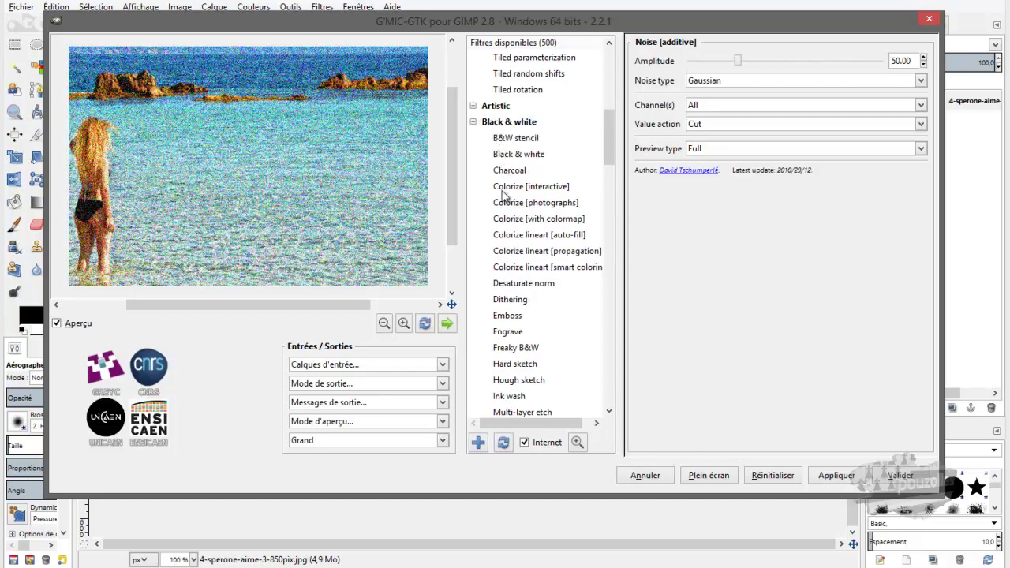
left_click(510, 170)
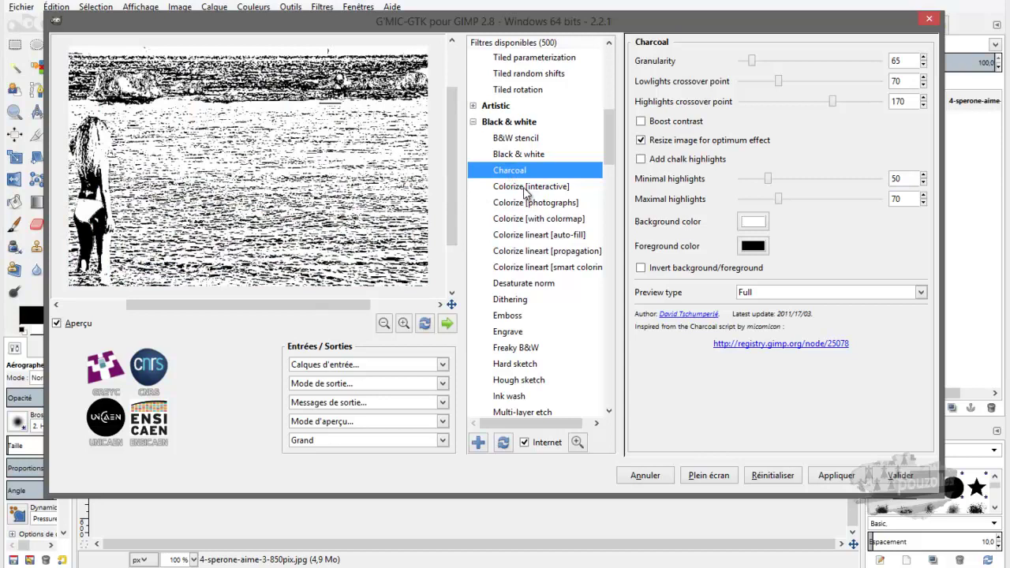
left_click(526, 188)
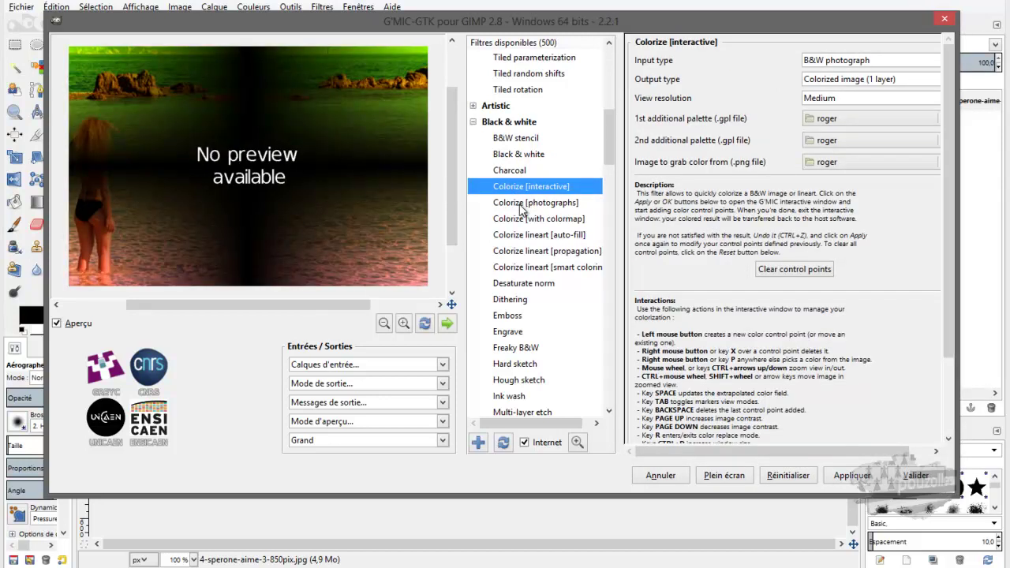
left_click(522, 203)
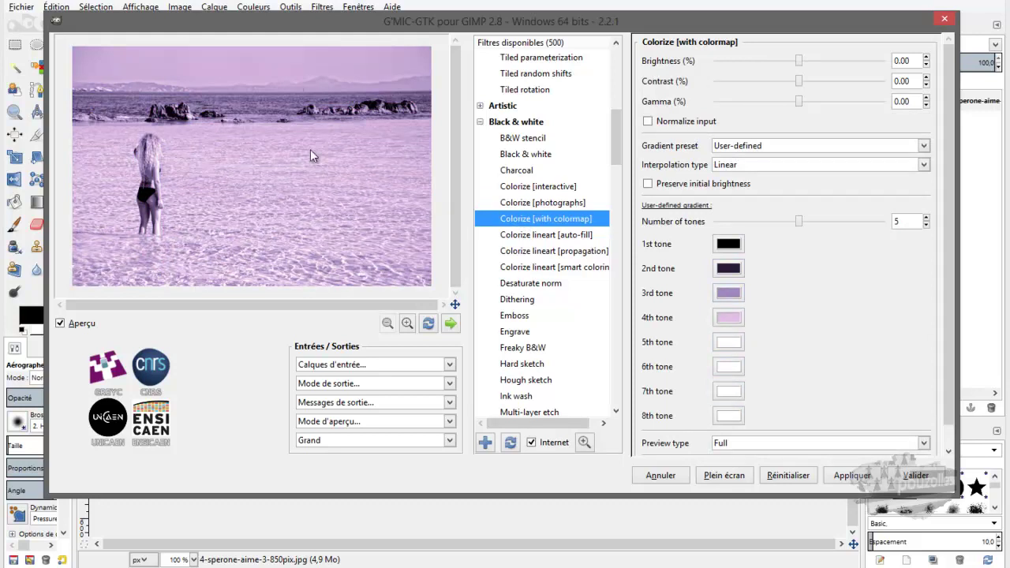
Step: Set the 4th tone of Colorize [with colormap] to turquoise #2DF0E1 and apply the filter to the image
left_click(731, 322)
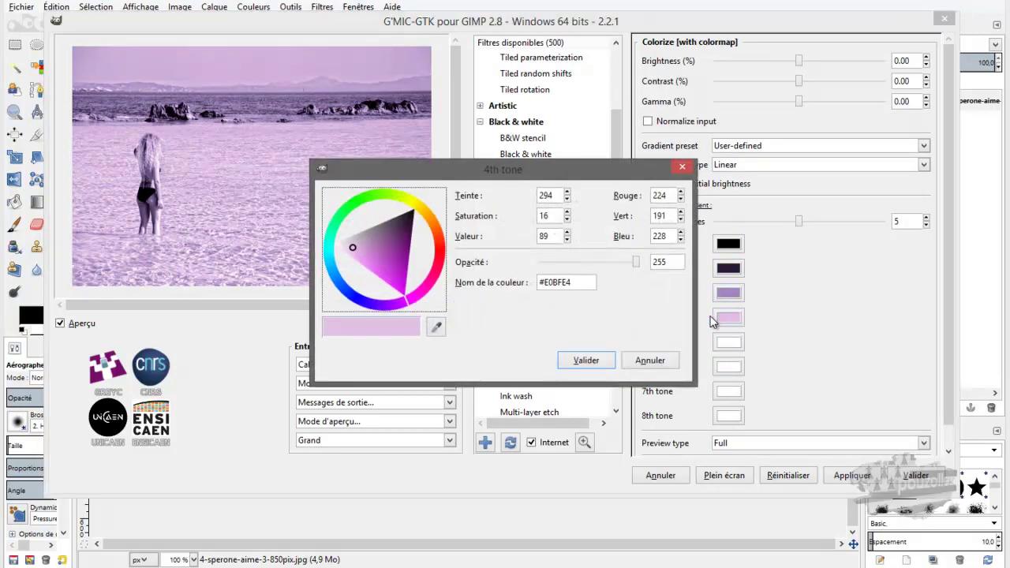
left_click(332, 249)
left_click(352, 242)
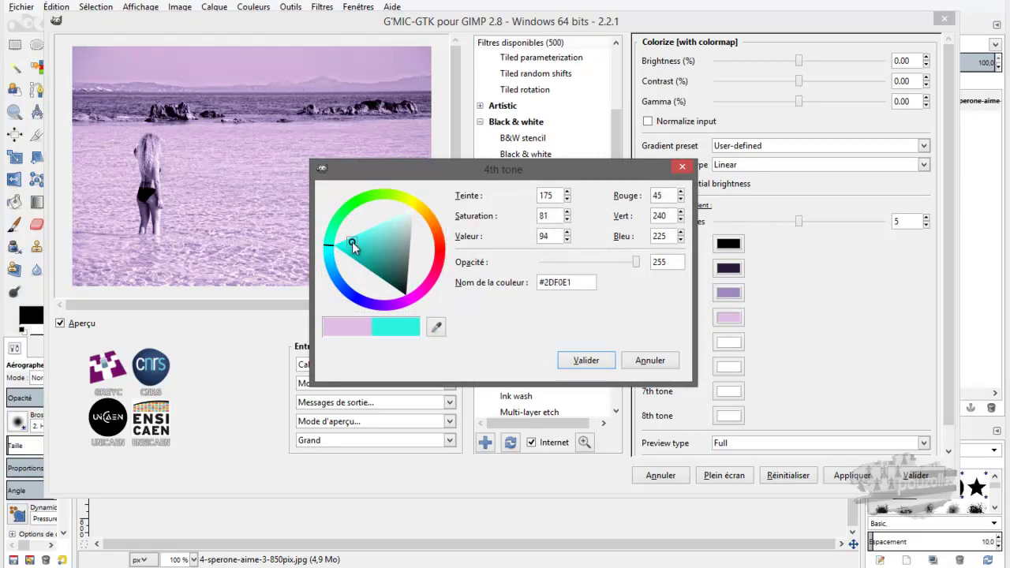
left_click(585, 361)
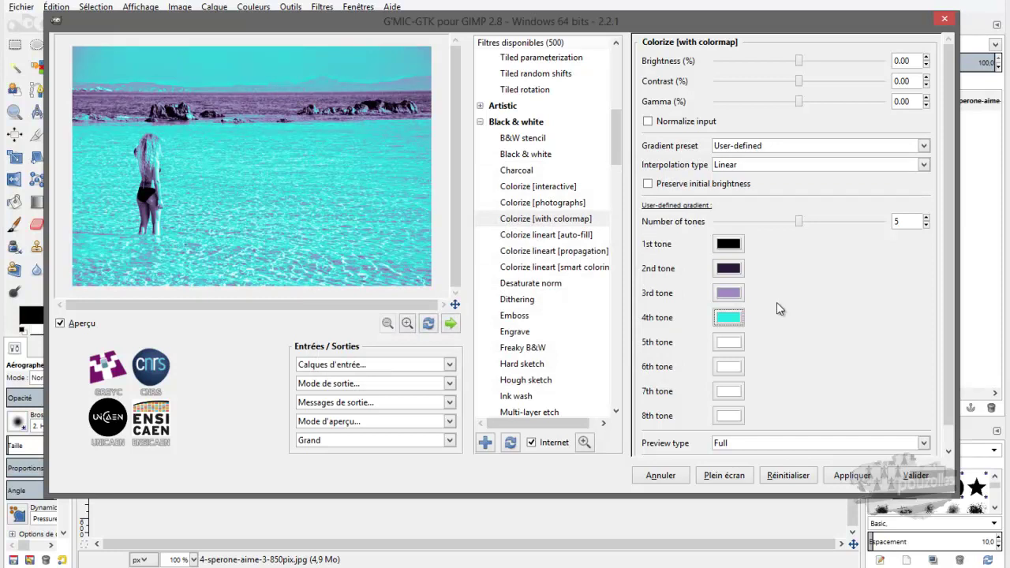
scroll(780, 306, "down", 1)
scroll(566, 295, "up", 5)
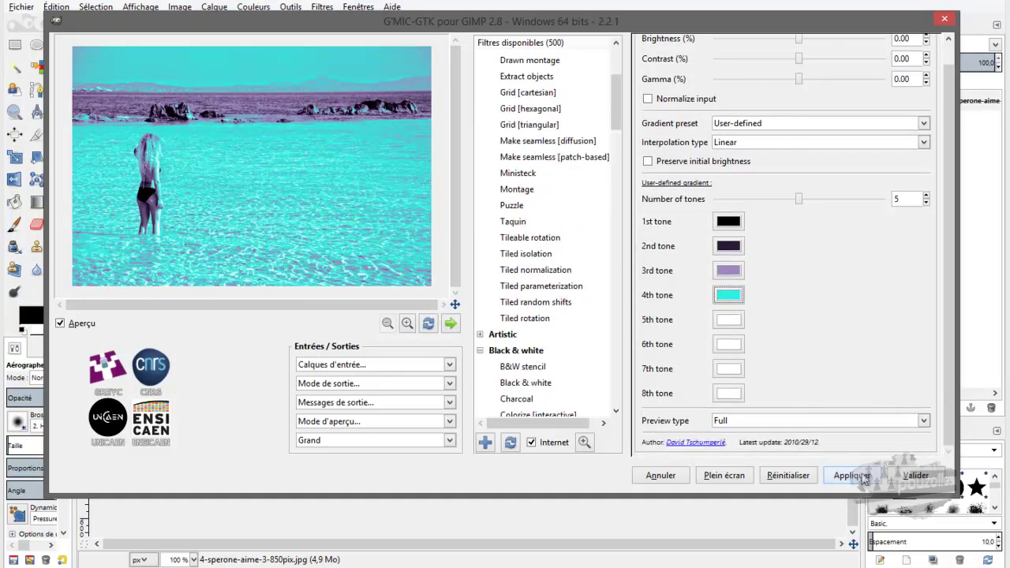
left_click(904, 475)
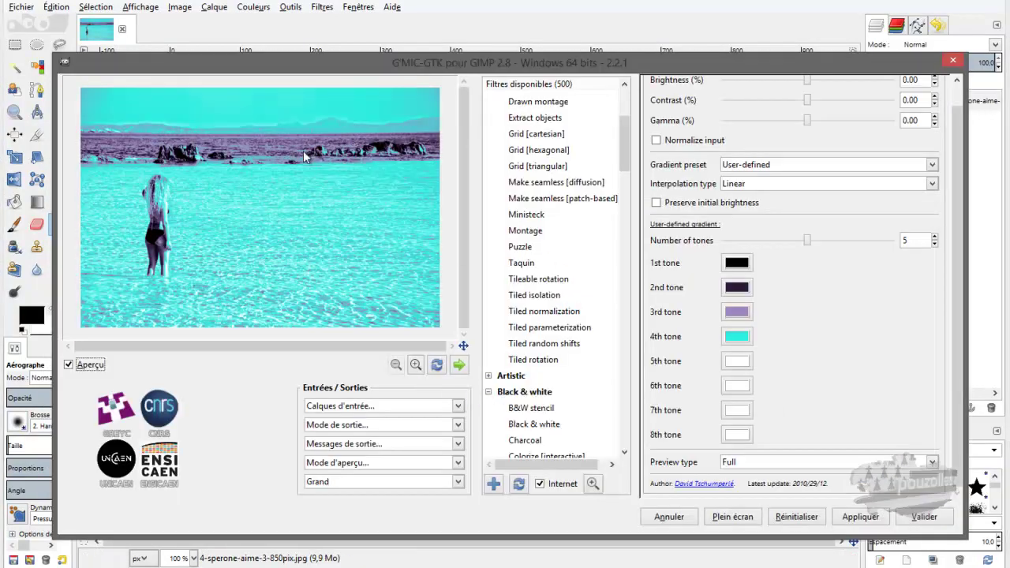
Step: Preview the Pencil and Pencil portrait filters from Black & white on the recoloured image
left_click_drag(627, 146, 631, 216)
left_click(520, 280)
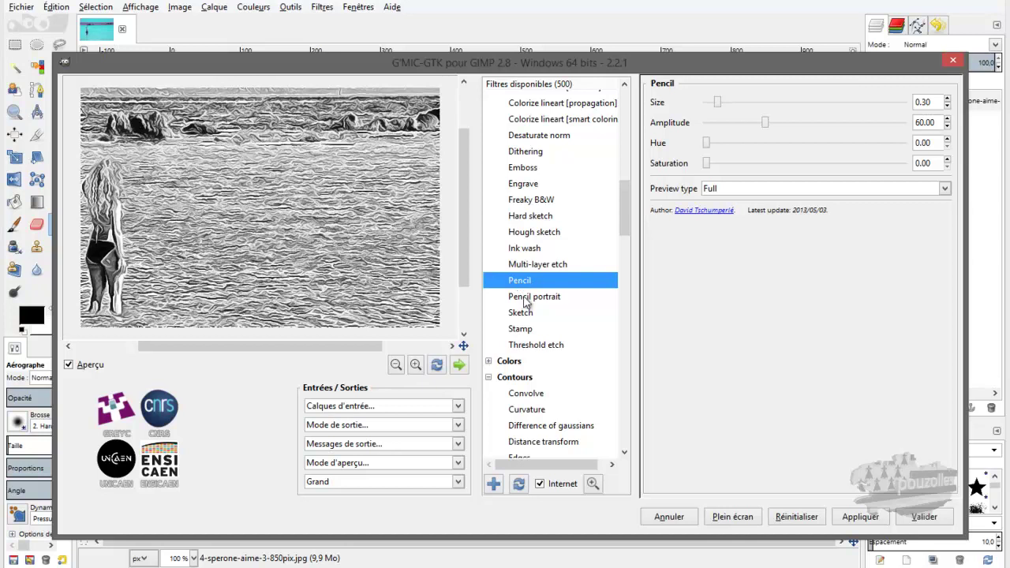
left_click(526, 296)
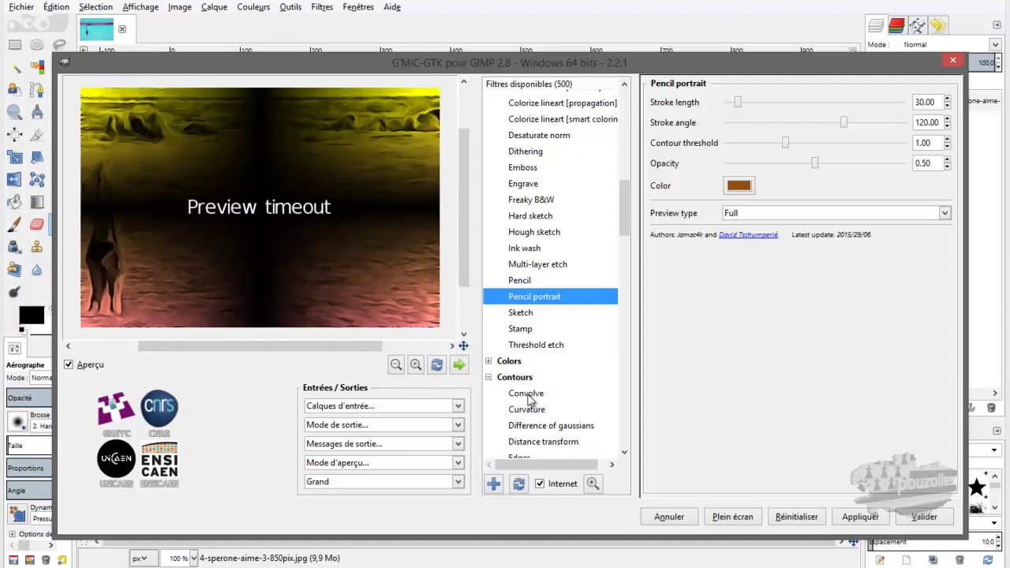
scroll(529, 399, "down", 5)
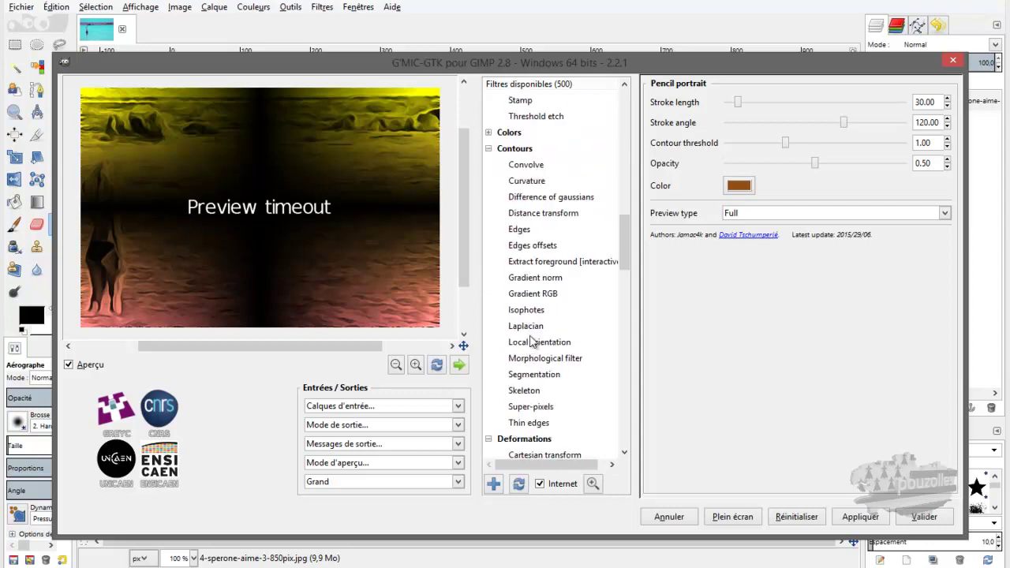
scroll(534, 312, "down", 6)
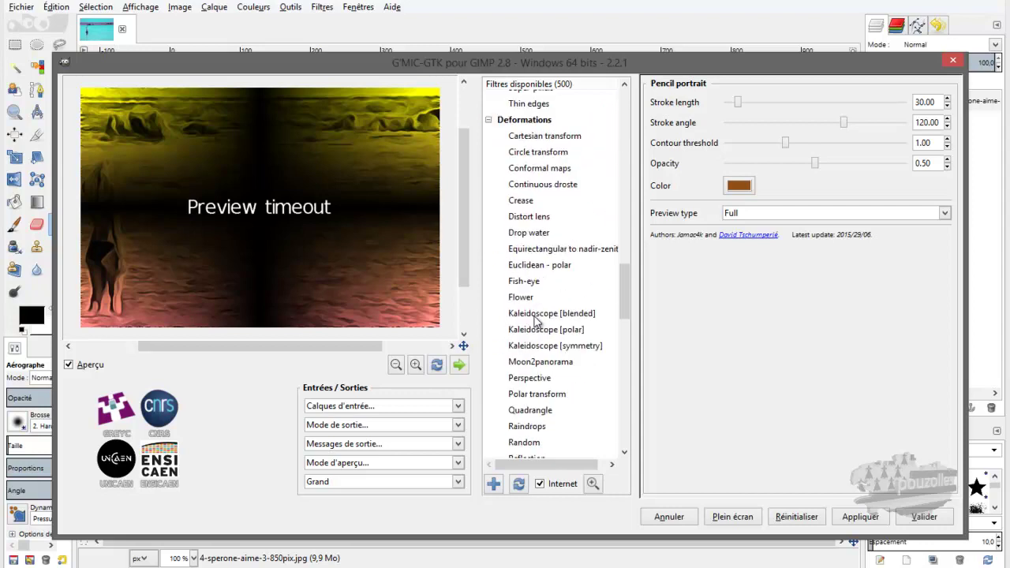
Step: Expand the Patterns category and preview its Crystal filter on different areas of the image
scroll(536, 320, "down", 20)
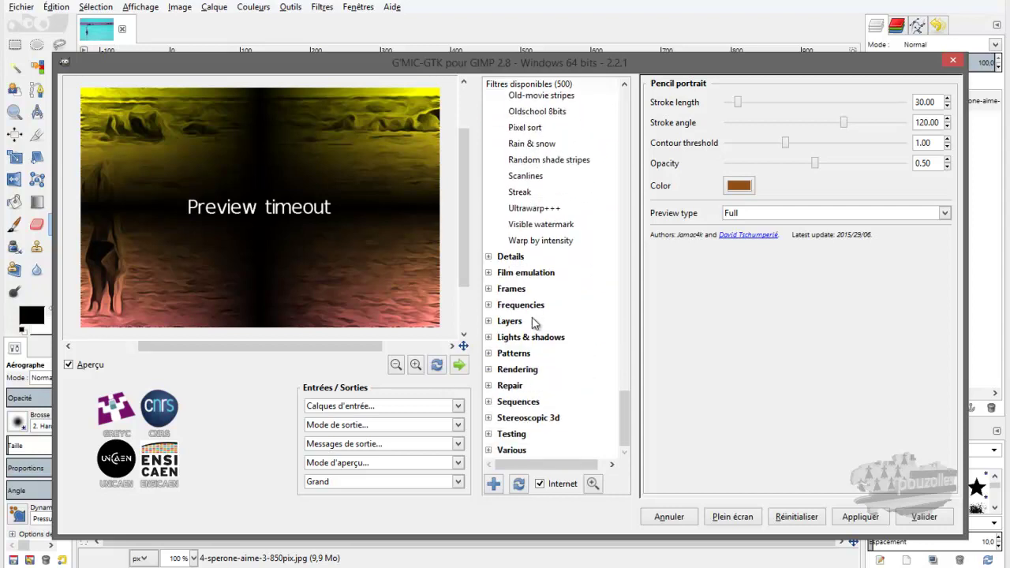
left_click(488, 353)
scroll(565, 360, "down", 2)
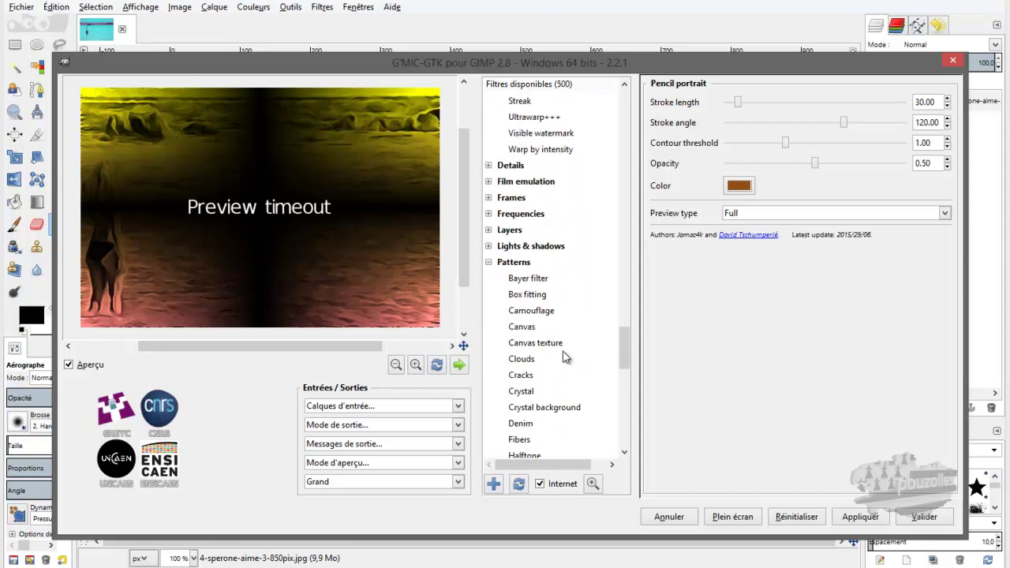
left_click(522, 391)
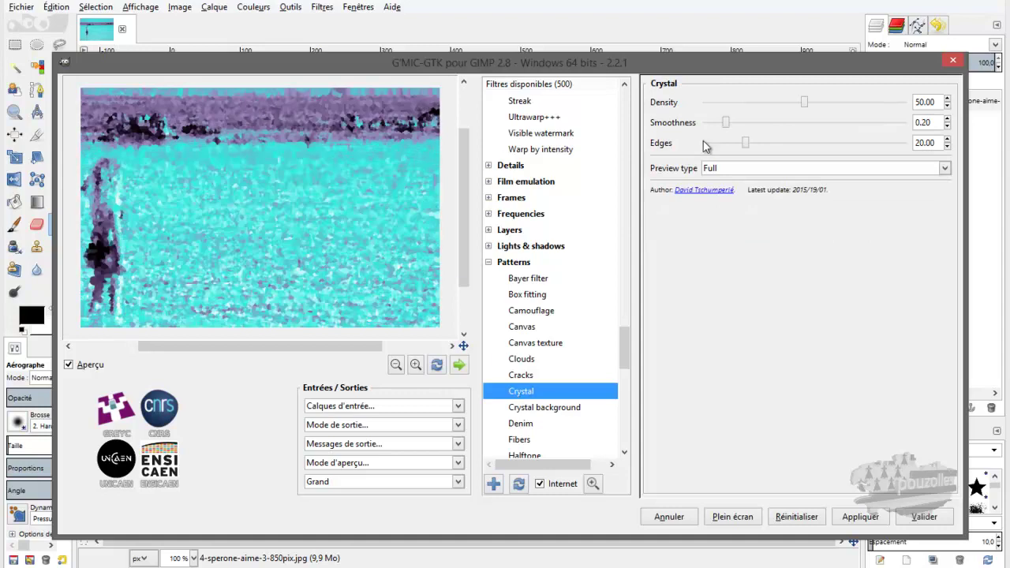
left_click(370, 257)
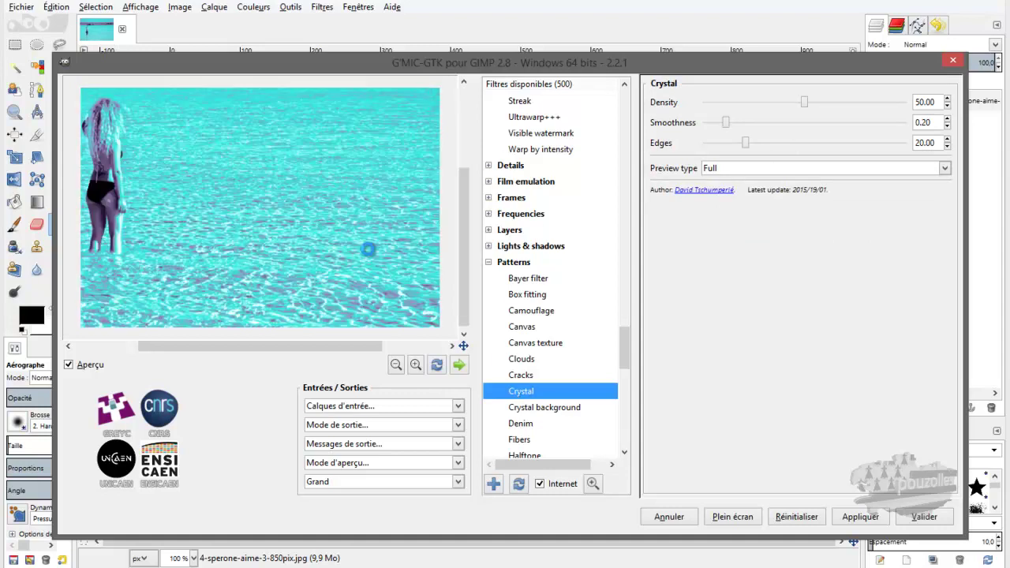
scroll(369, 249, "up", 2)
scroll(369, 250, "down", 2)
Step: Apply the Denim filter from Patterns to the image, and reopen G'MIC to apply it a second time
left_click(523, 424)
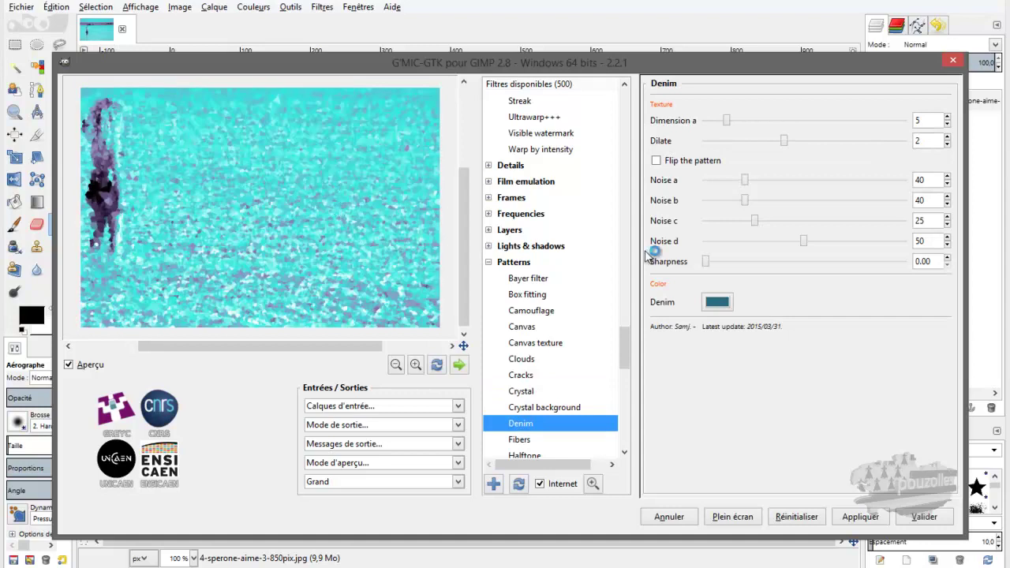
left_click(916, 519)
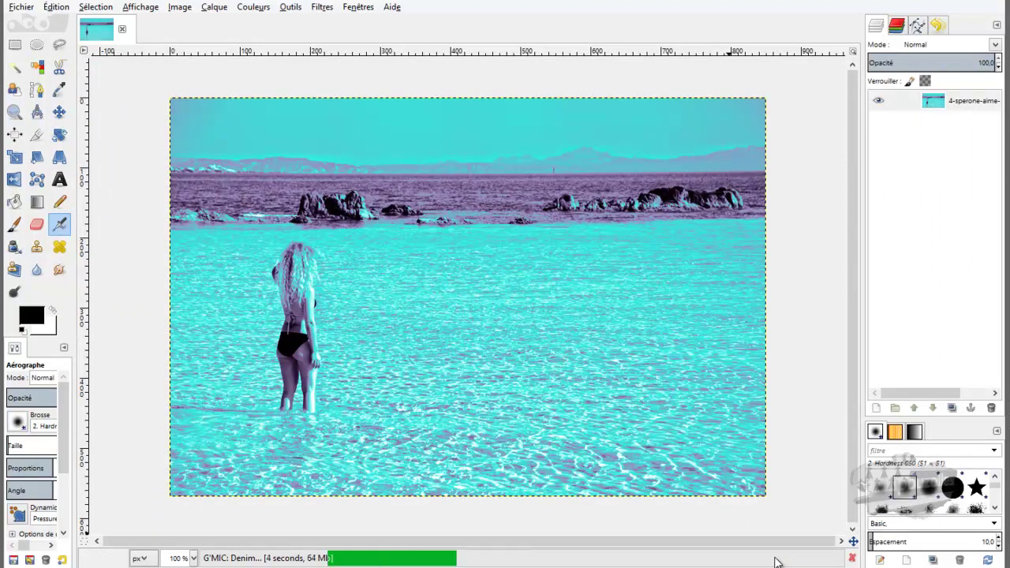
key("ctrl+shift+f")
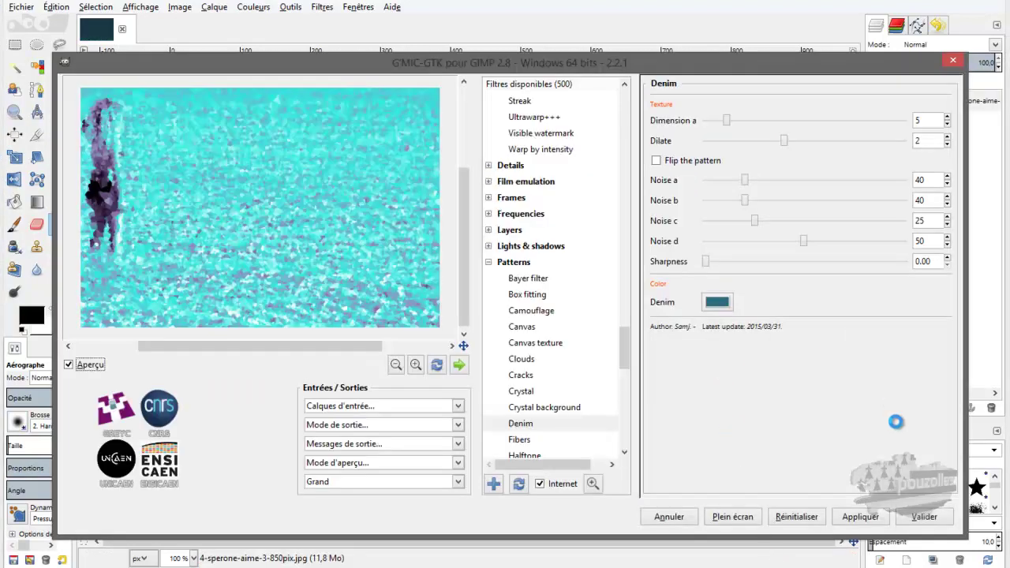
left_click(919, 517)
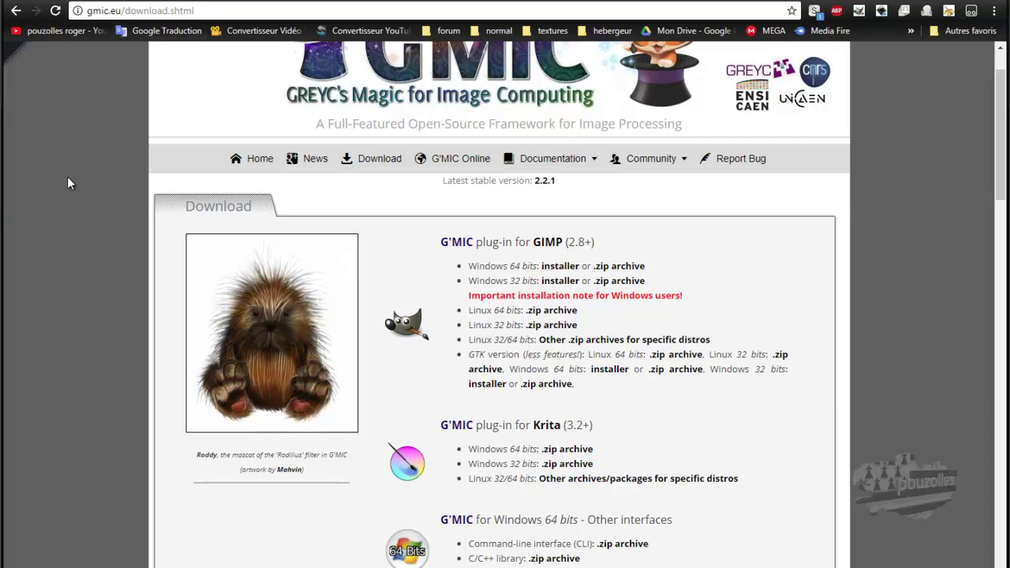
Step: Switch to the web browser and open the G'MIC home page at gmic.eu by shortening the download page address
left_click(124, 10)
left_click_drag(144, 8, 220, 7)
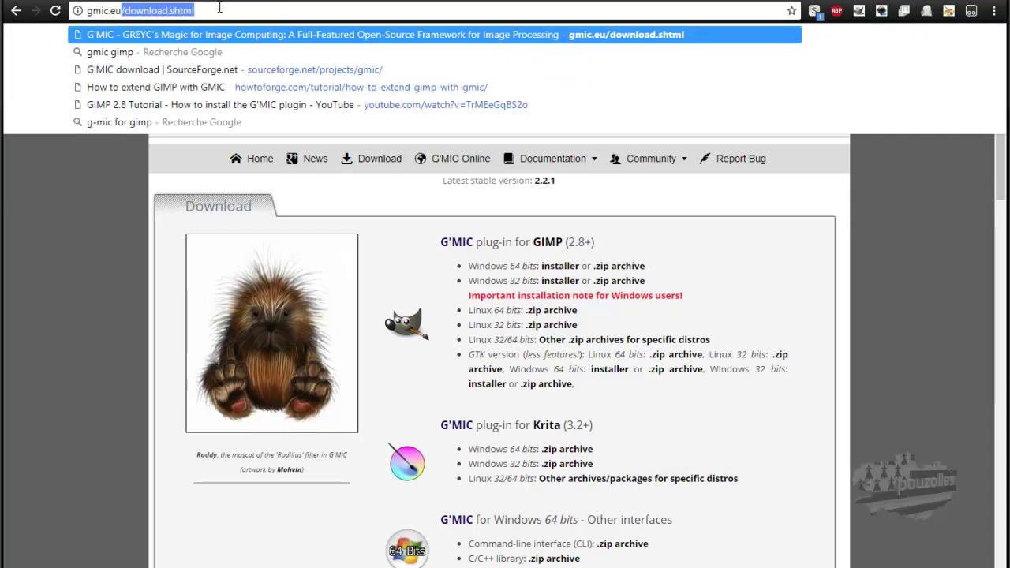
key("BackSpace")
key("Return")
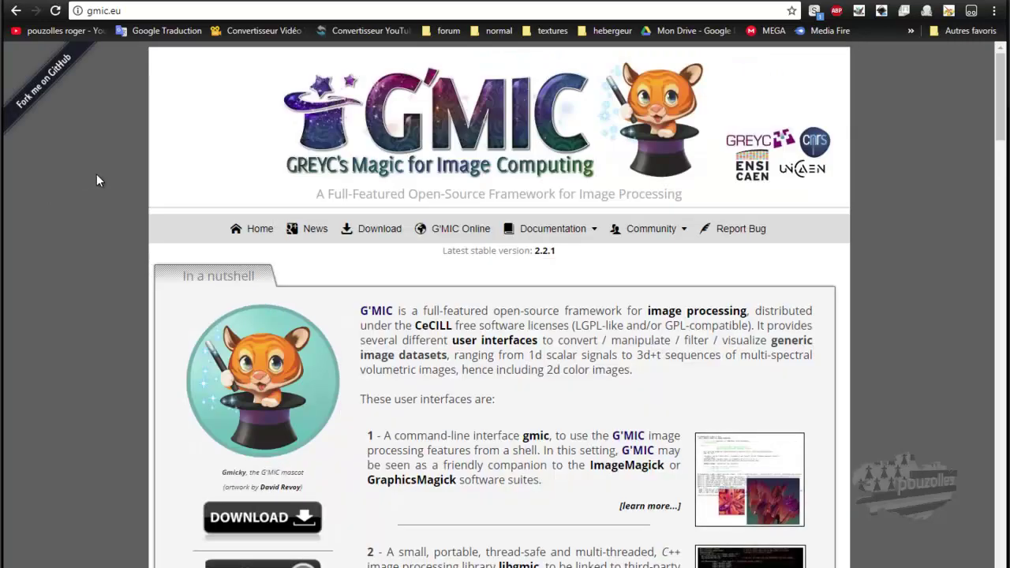
scroll(96, 181, "down", 2)
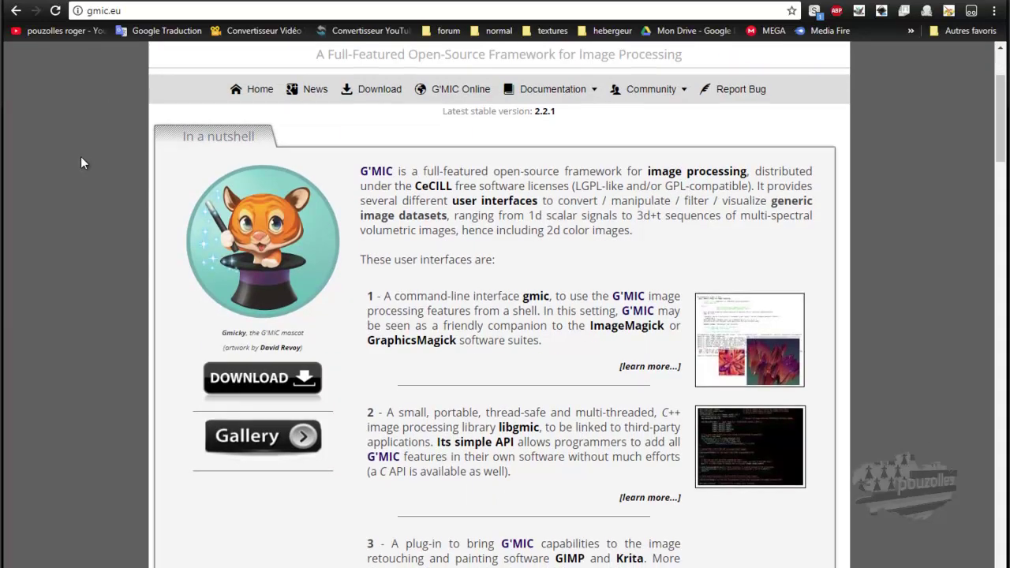
scroll(80, 156, "up", 2)
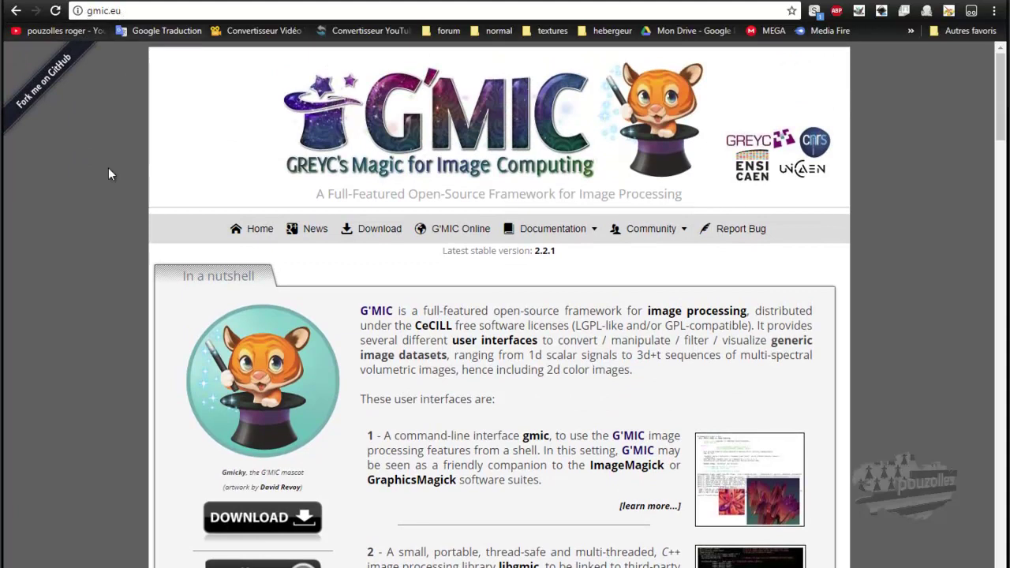
Step: Open the Download page from the G'MIC home page and view the plug-in downloads offered for GIMP and Krita
left_click(260, 521)
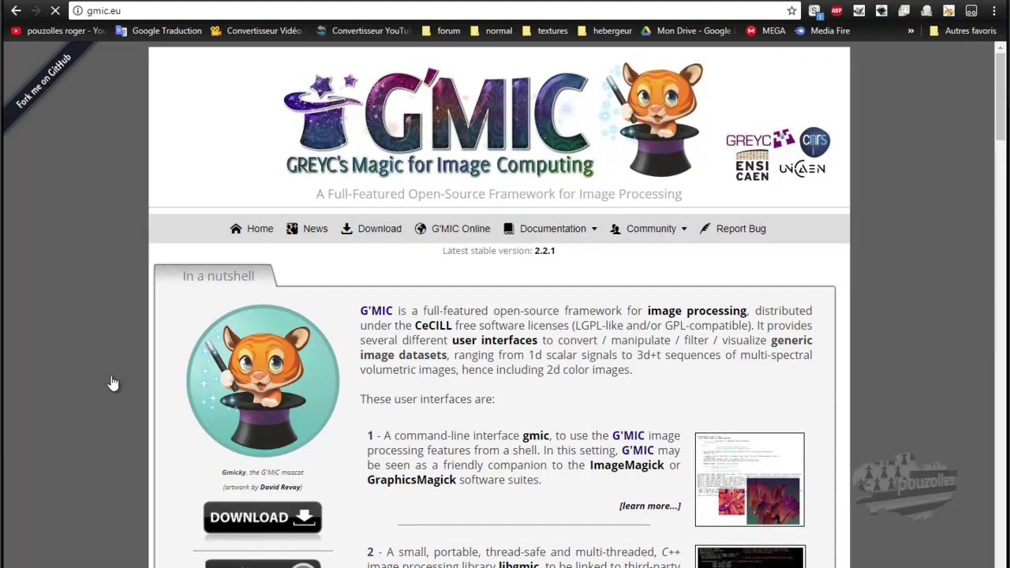
scroll(103, 312, "down", 1)
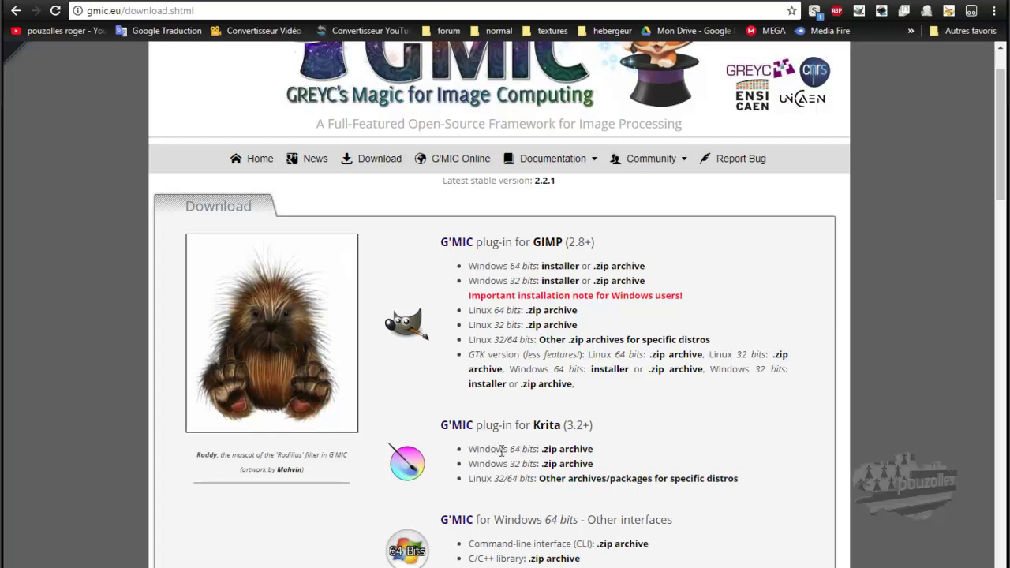
scroll(474, 371, "up", 2)
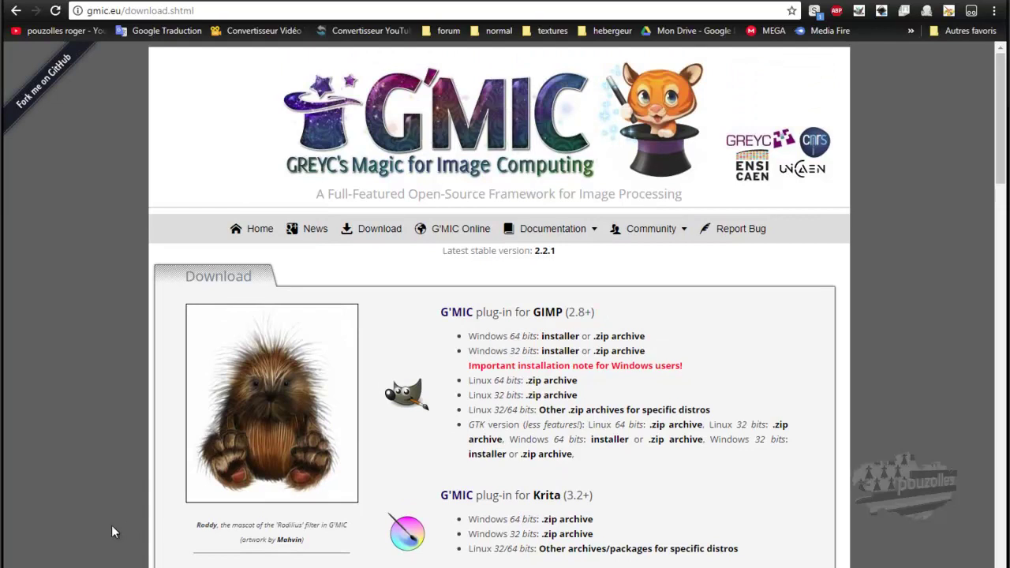